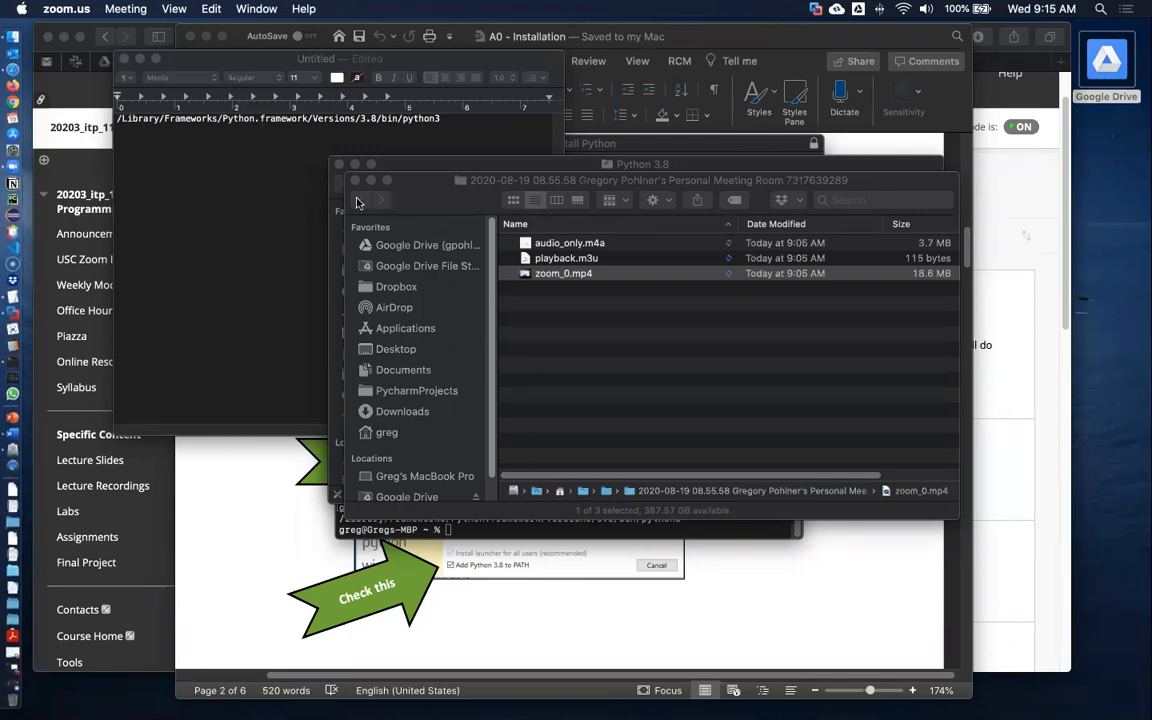
left_click(300, 243)
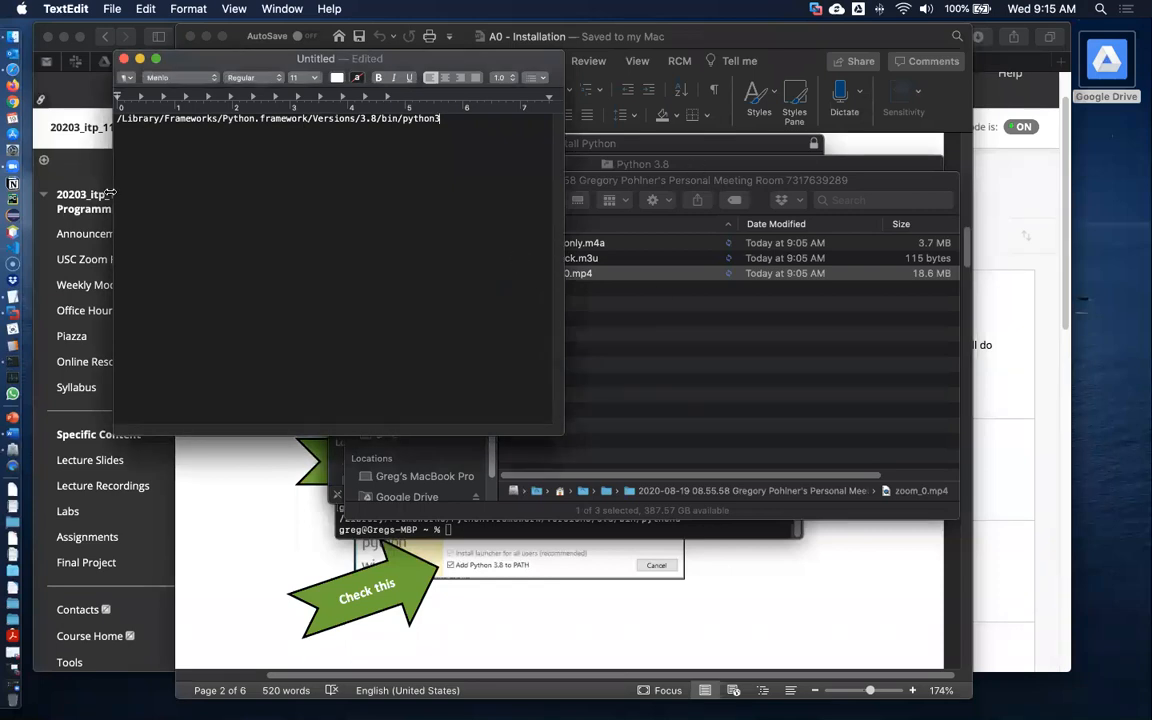
left_click(677, 556)
scroll(780, 545, "down", 5)
scroll(784, 549, "down", 10)
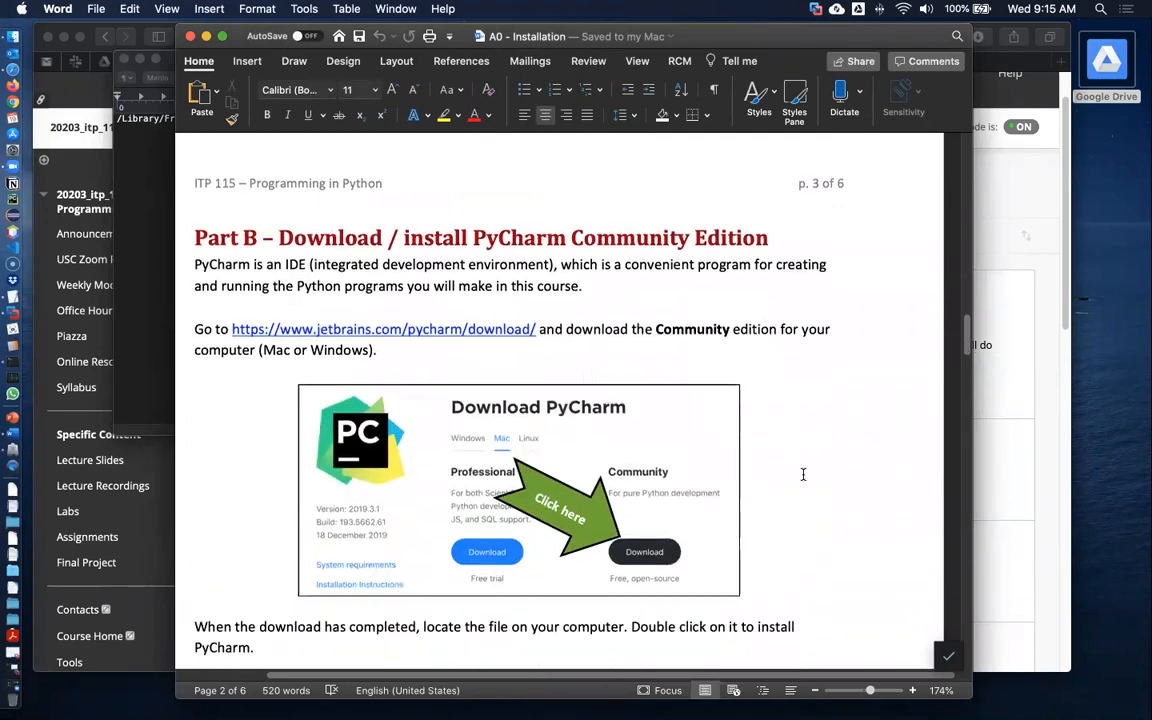
scroll(540, 288, "down", 1)
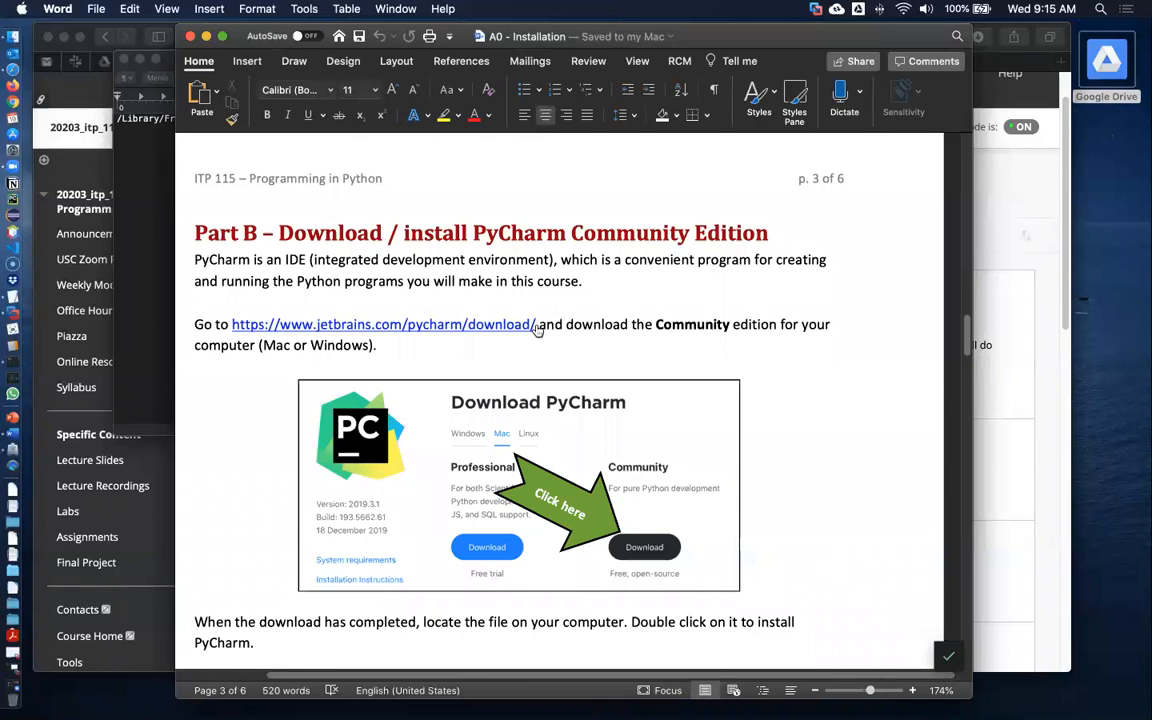
left_click_drag(537, 324, 274, 322)
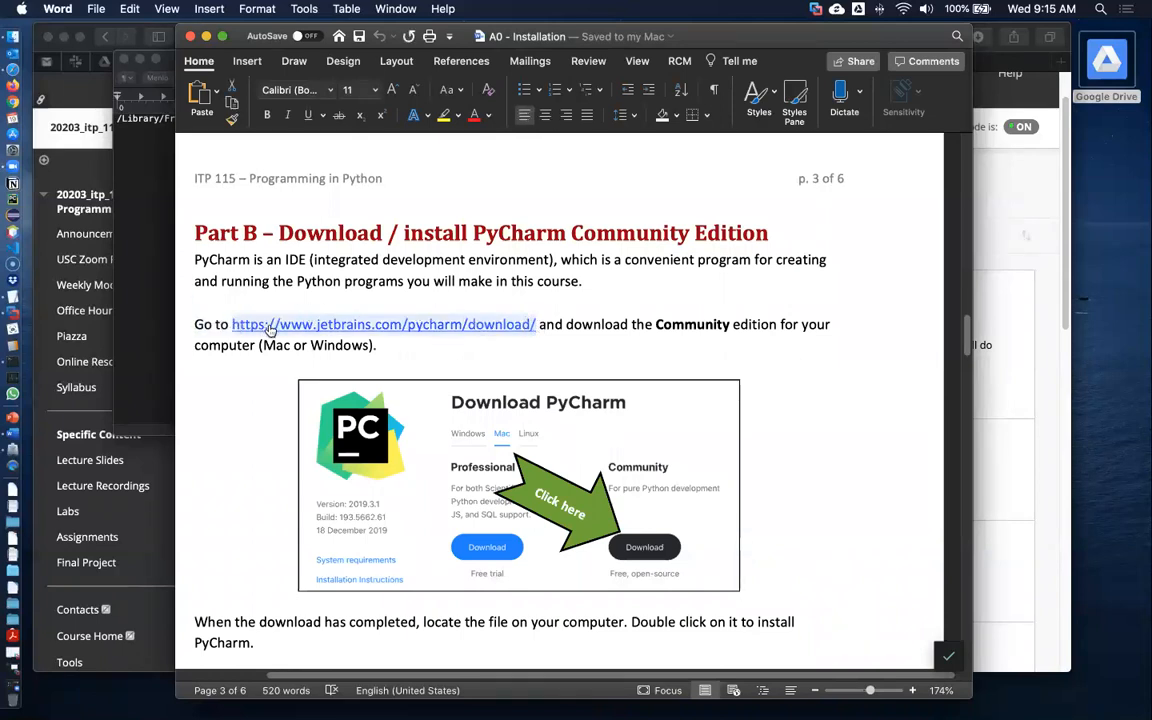
right_click(281, 326)
left_click(310, 349)
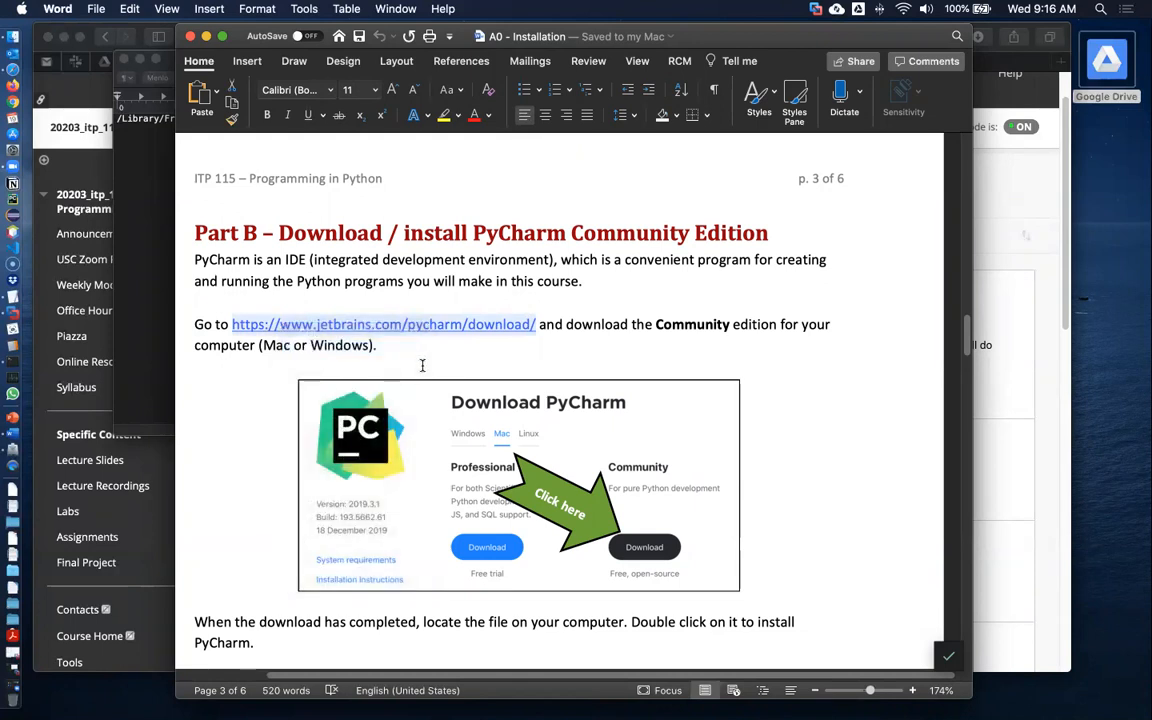
Switch to VMware Fusion and open the Windows 10 x64 virtual machine window
left_click(13, 317)
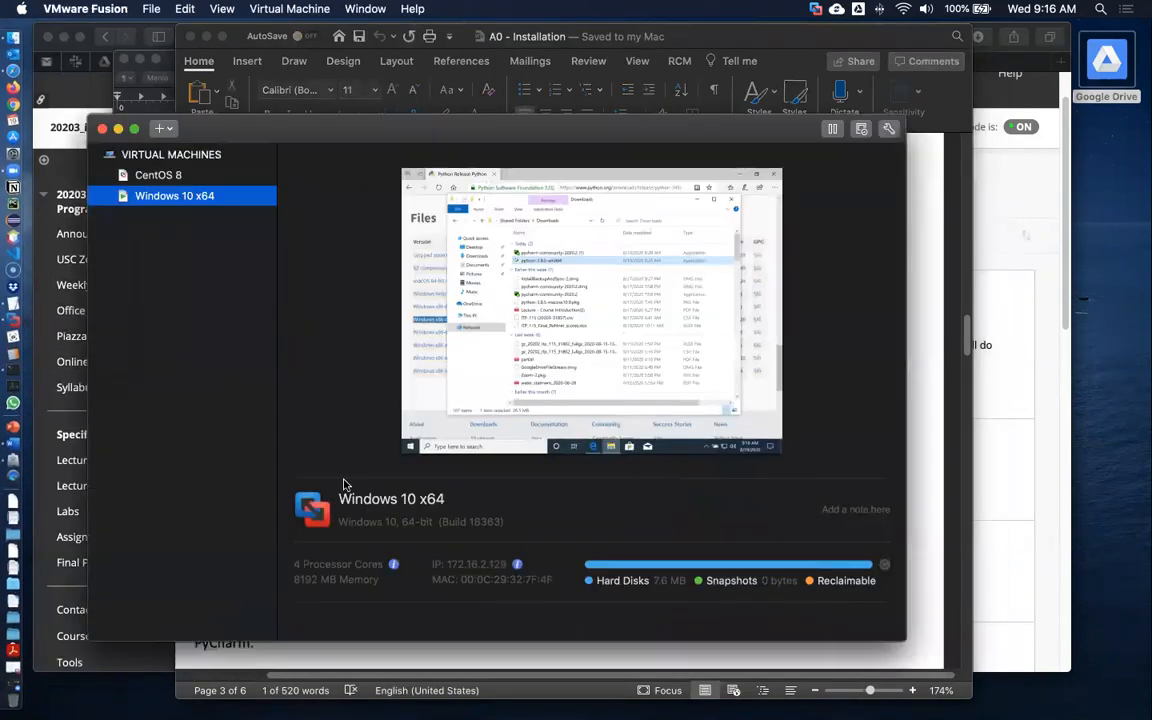
left_click(360, 9)
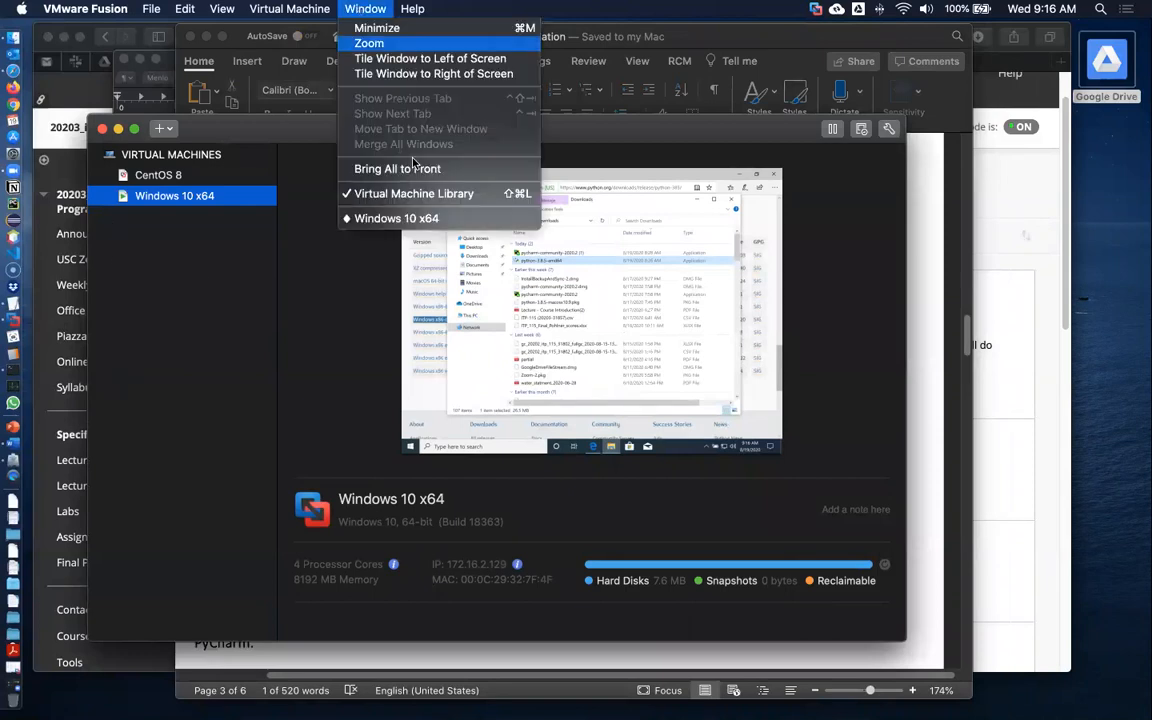
left_click(396, 218)
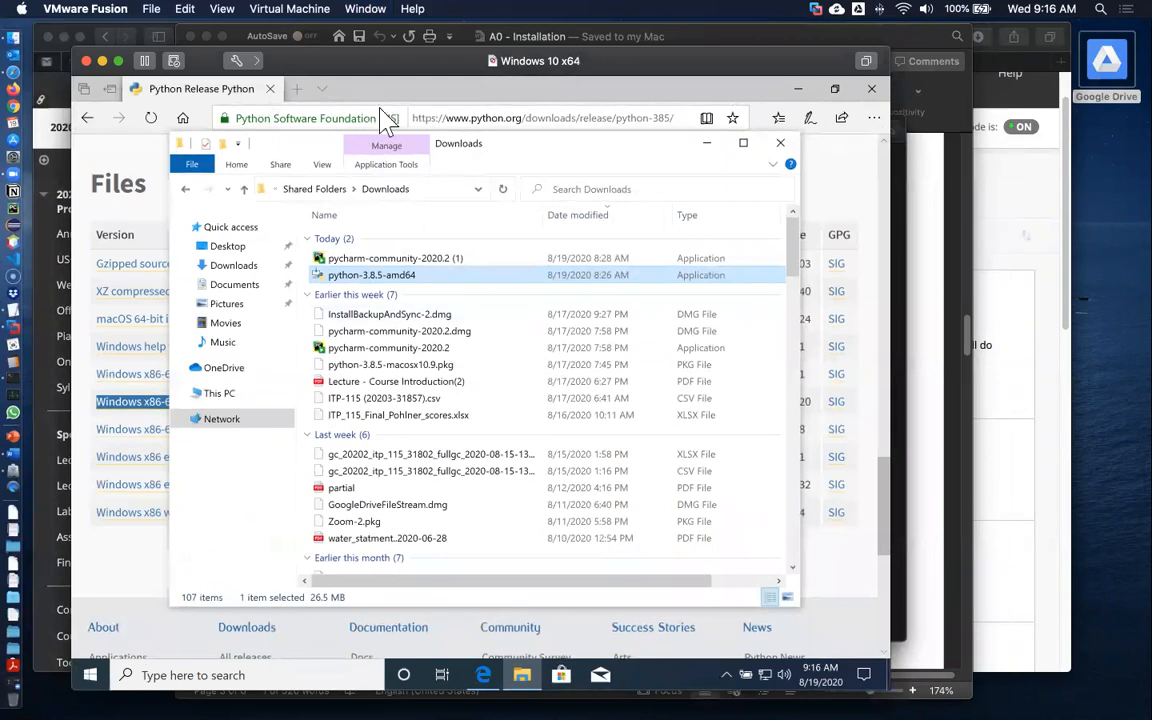
Open the copied PyCharm download URL in the Windows browser
left_click(335, 86)
left_click(488, 117)
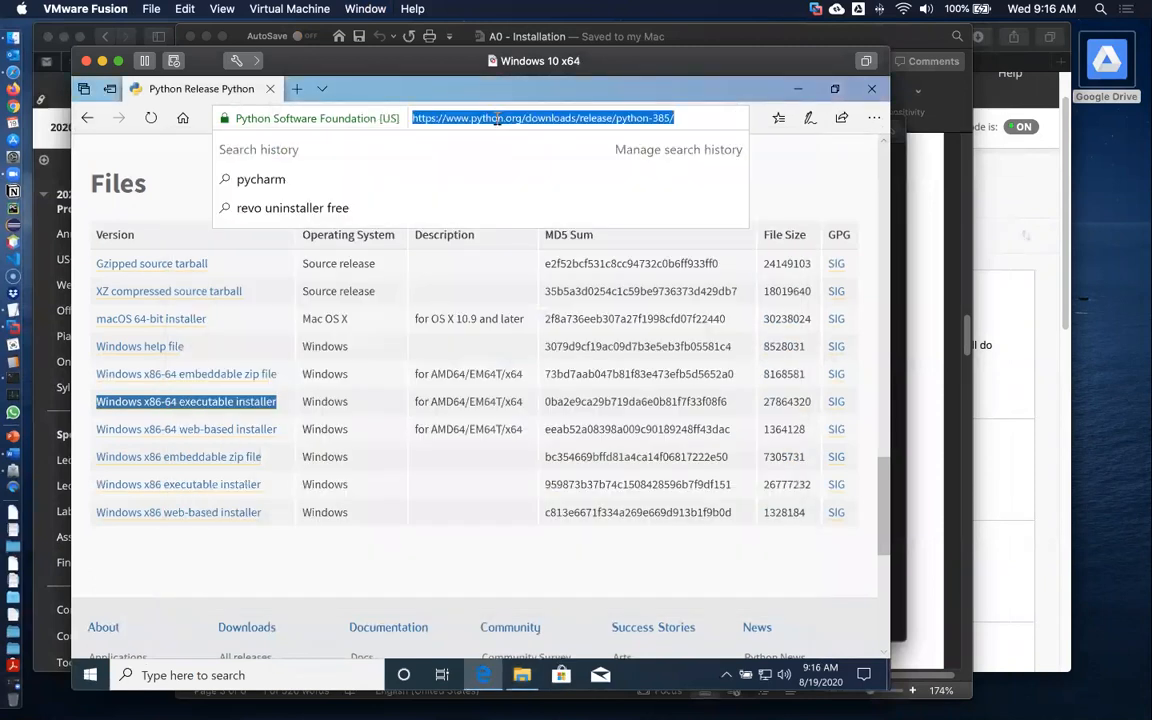
key("ctrl+v")
key("Return")
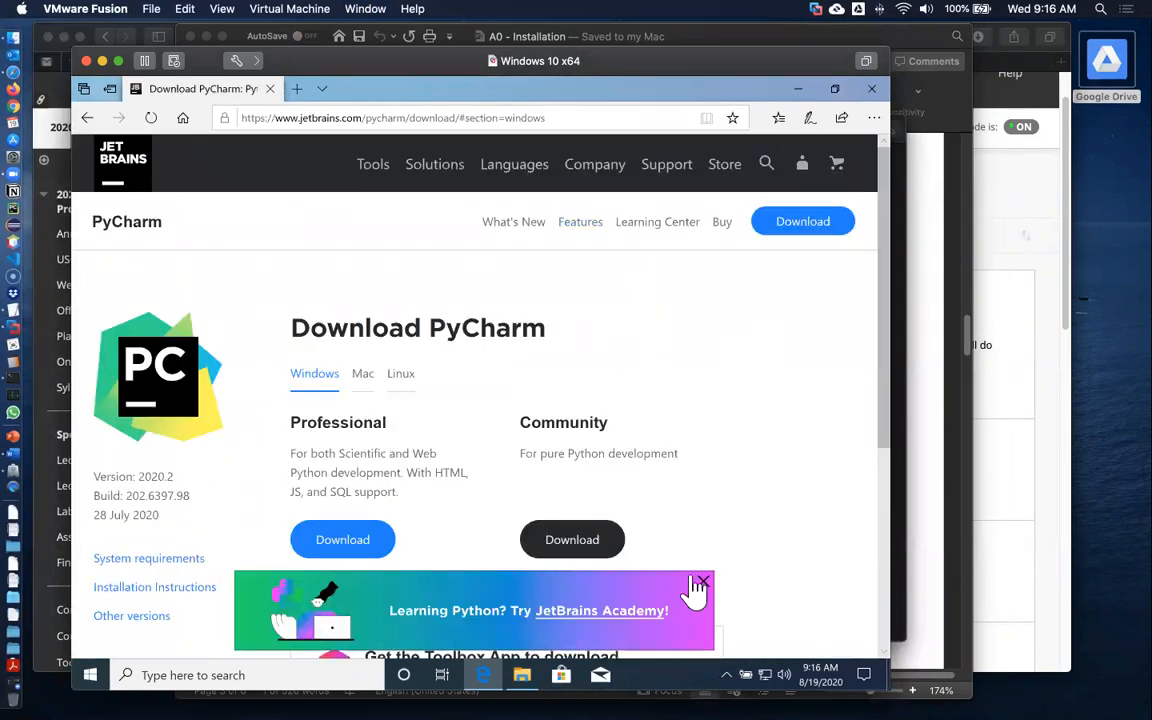
Start downloading the Windows Community edition of PyCharm and cancel the download prompt
left_click(703, 585)
scroll(740, 417, "down", 3)
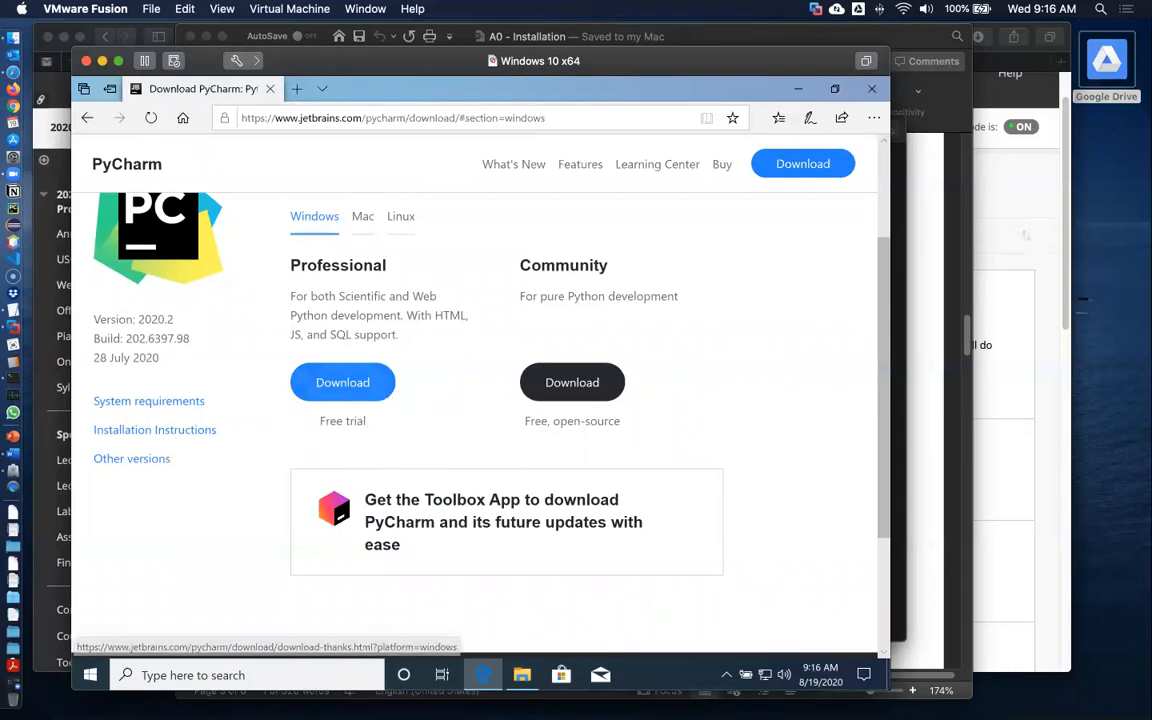
double_click(579, 265)
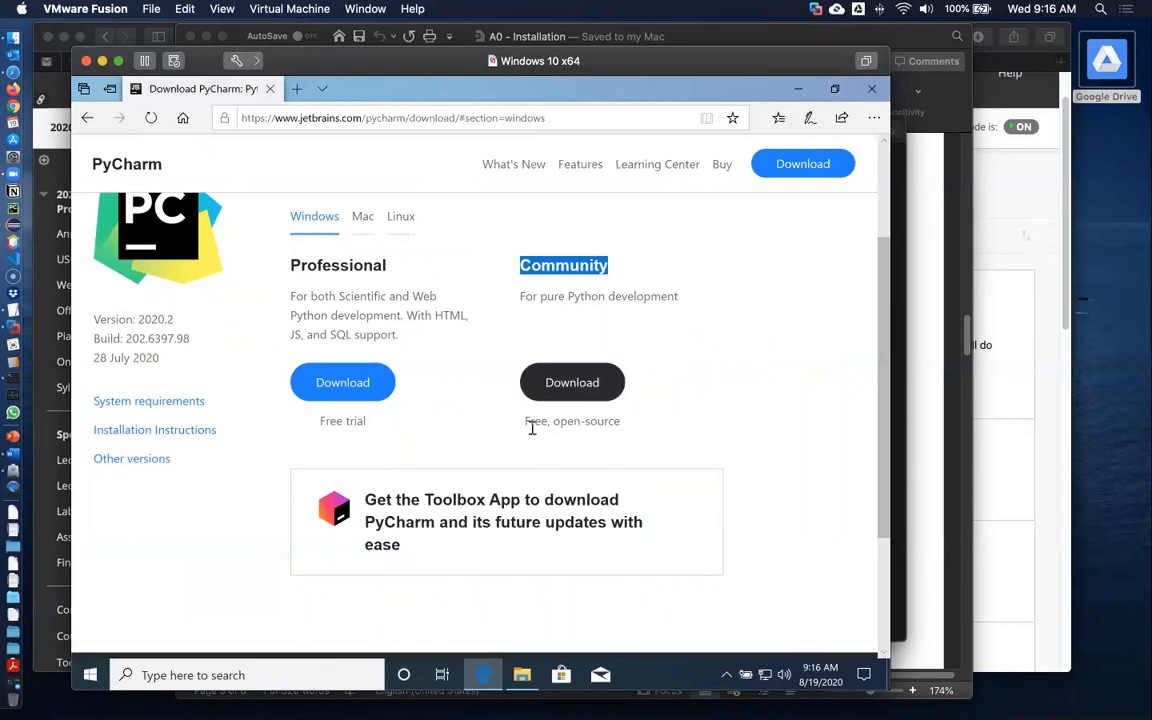
left_click(586, 422)
left_click(574, 390)
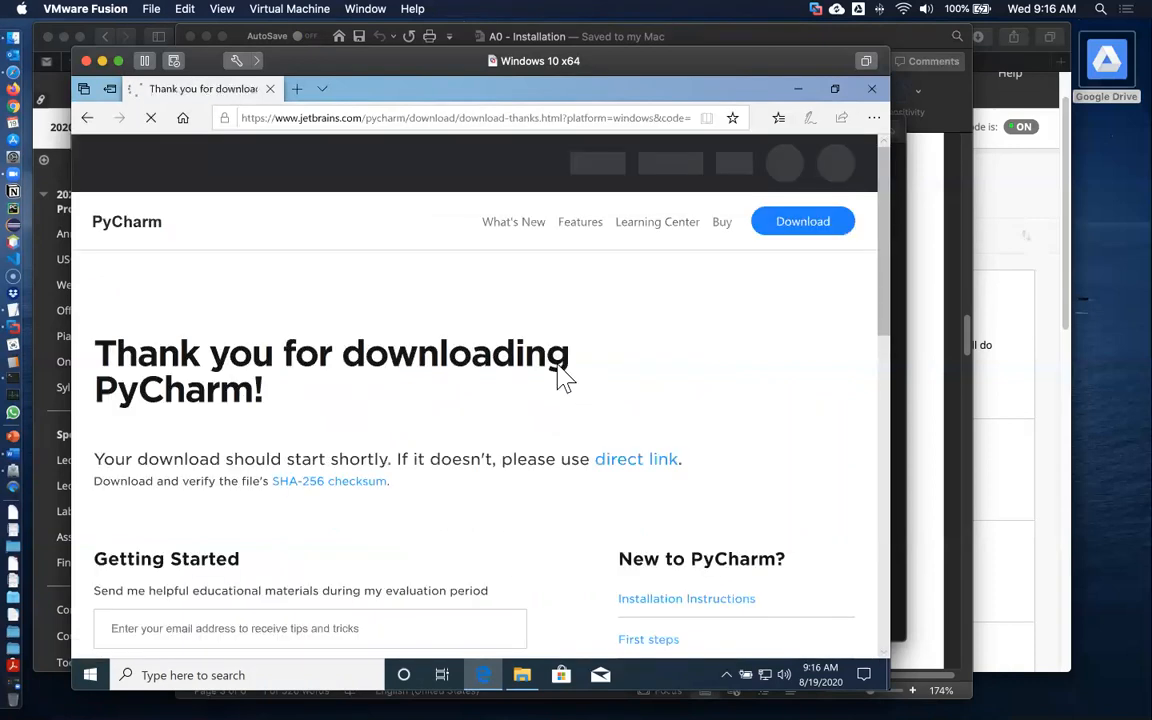
scroll(460, 358, "down", 5)
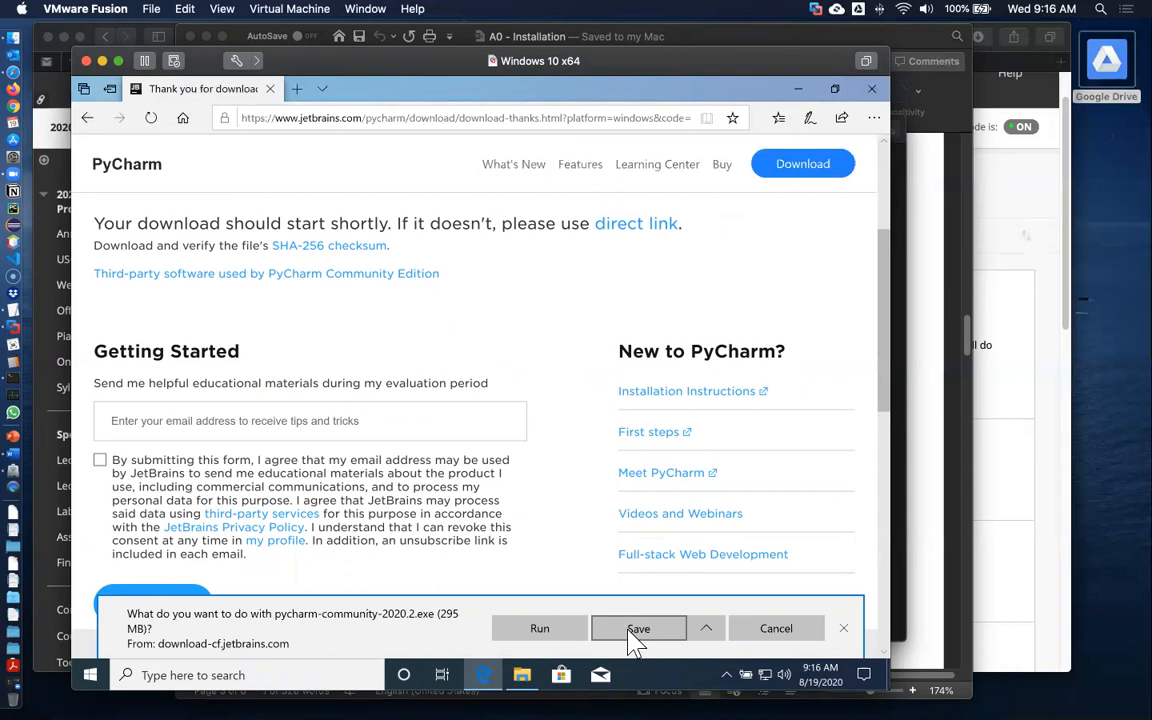
left_click(776, 628)
Launch the existing pycharm-community-2020.2 (1) installer from Downloads and allow it to make changes to the device
left_click(522, 675)
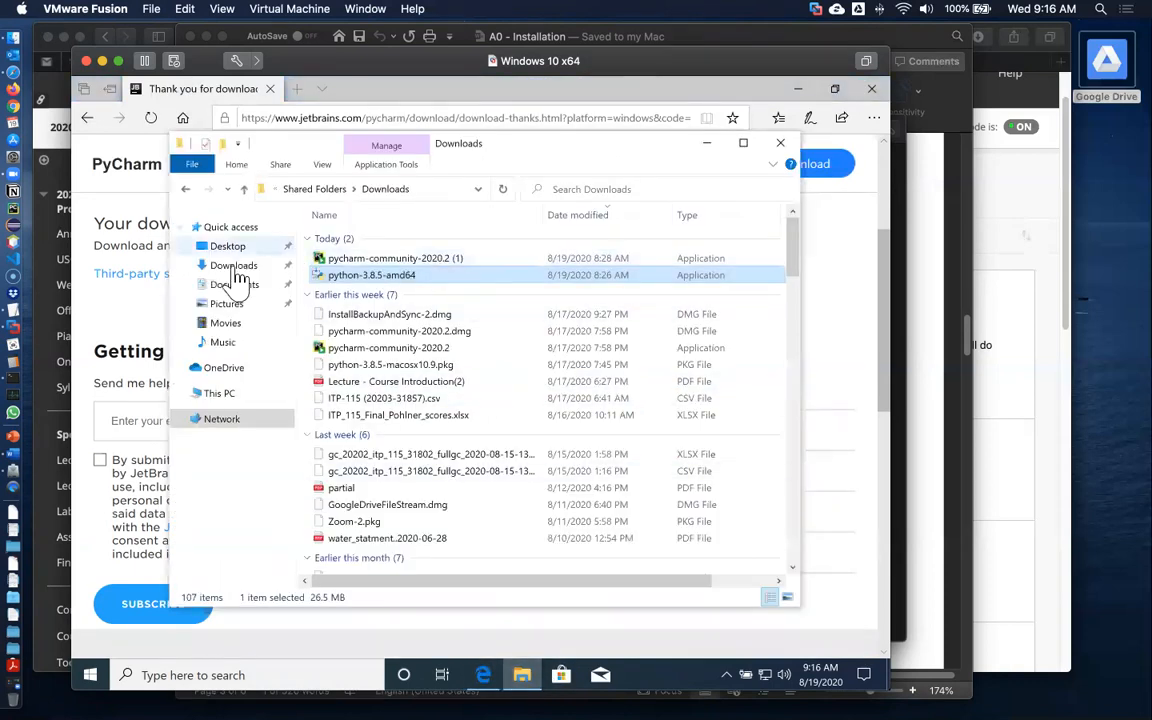
left_click(362, 262)
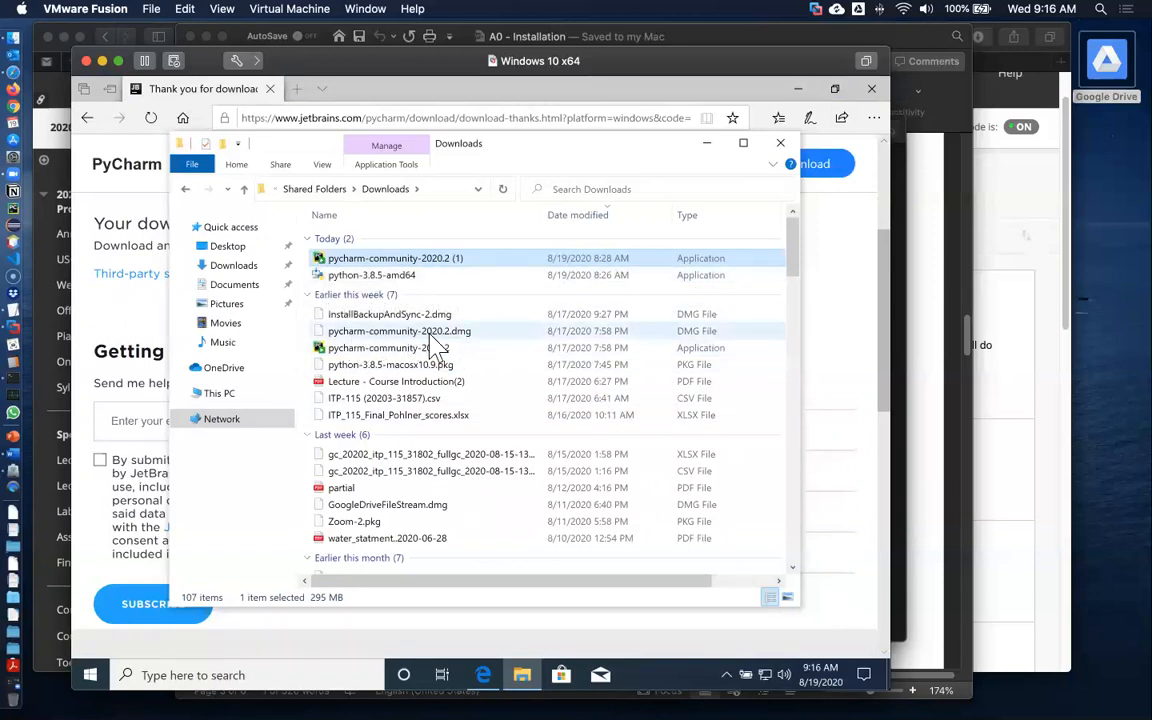
double_click(322, 258)
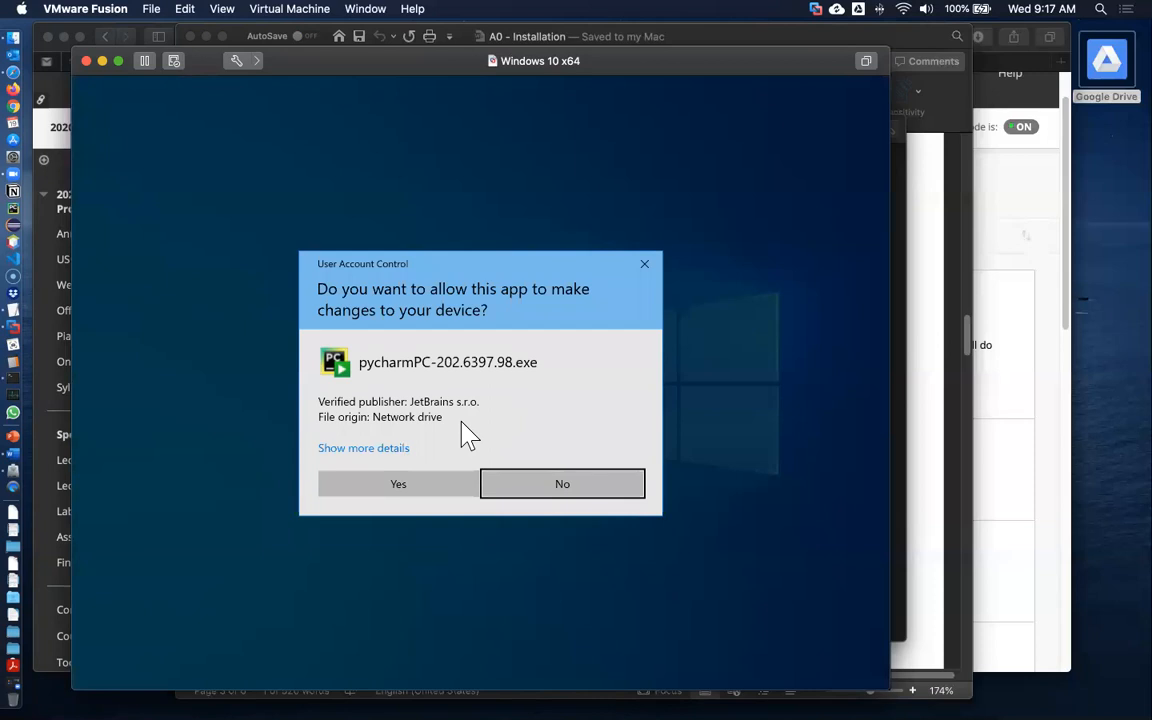
left_click(398, 484)
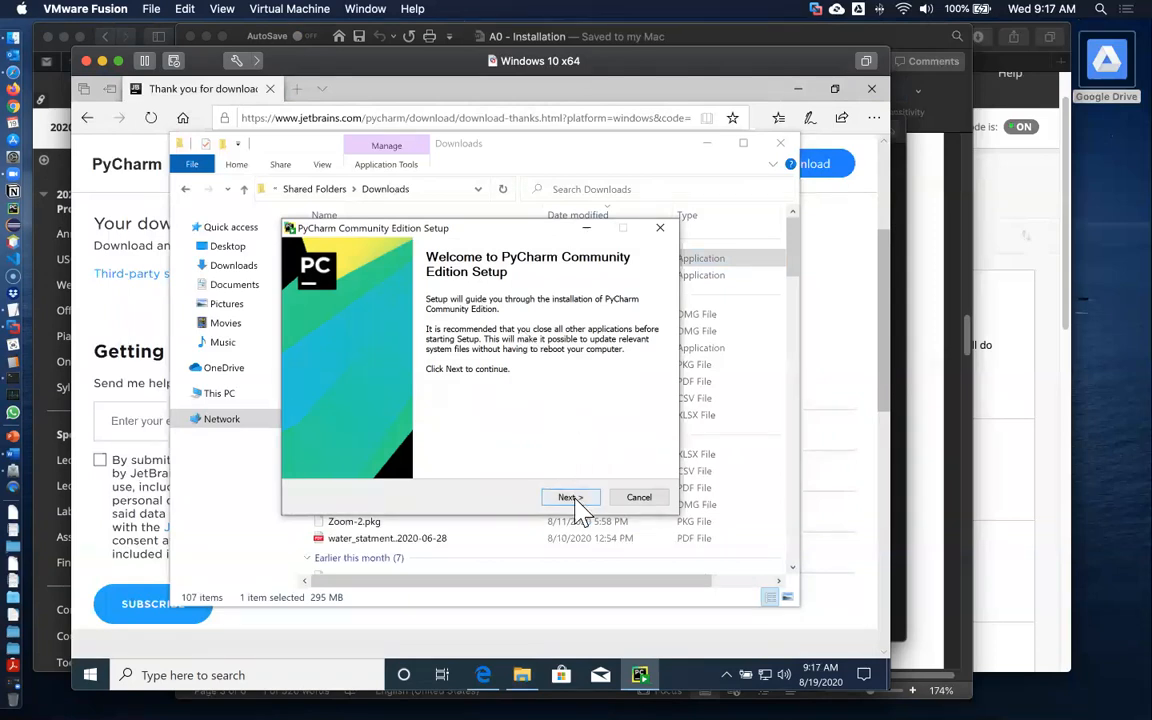
Advance the setup wizard, keeping the default destination folder C:\Program Files\JetBrains\PyCharm Community Edition 2020.2
left_click(572, 496)
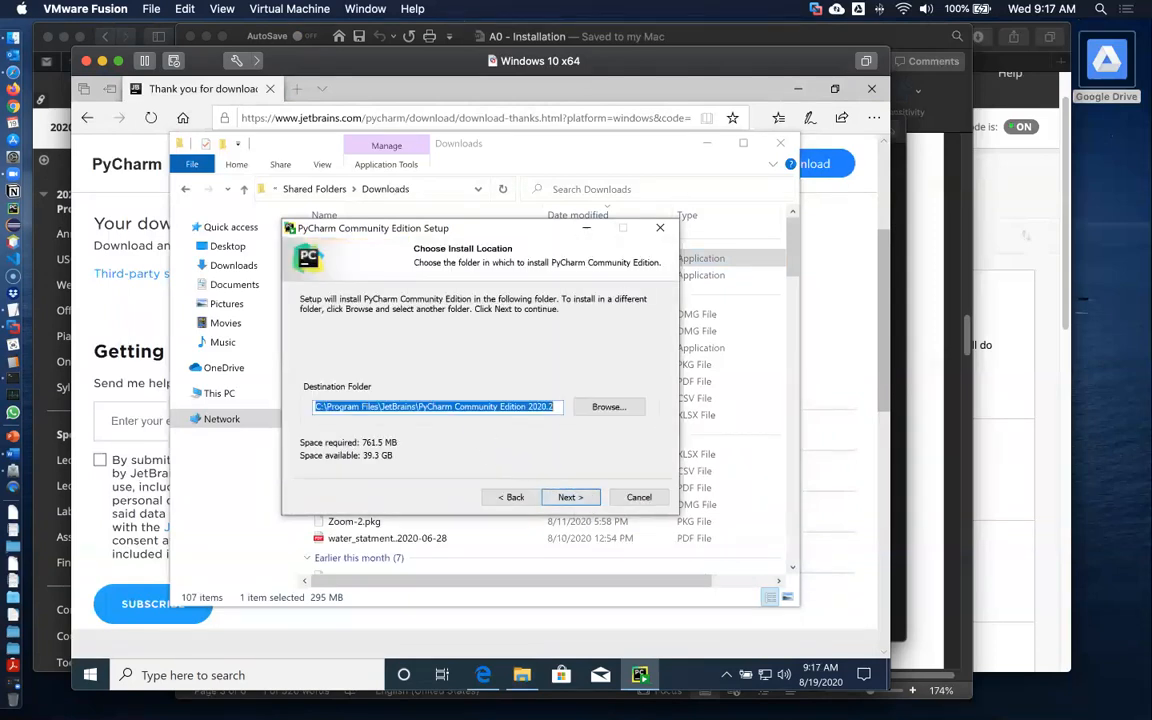
left_click(334, 407)
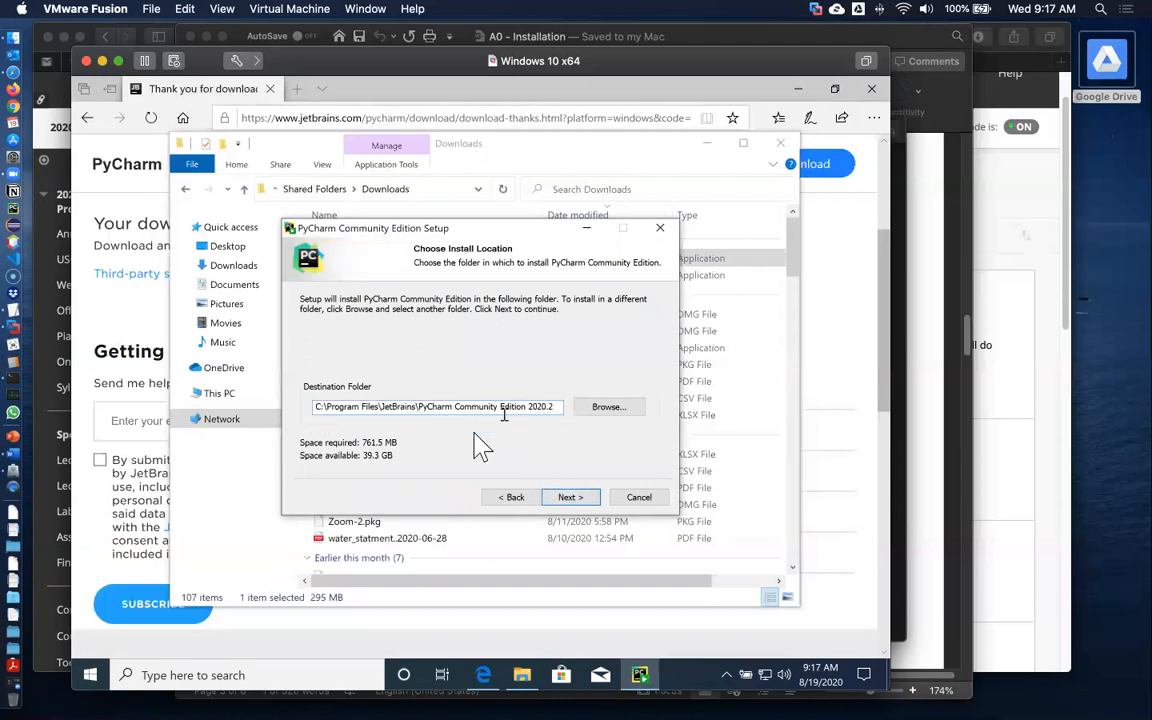
left_click(569, 497)
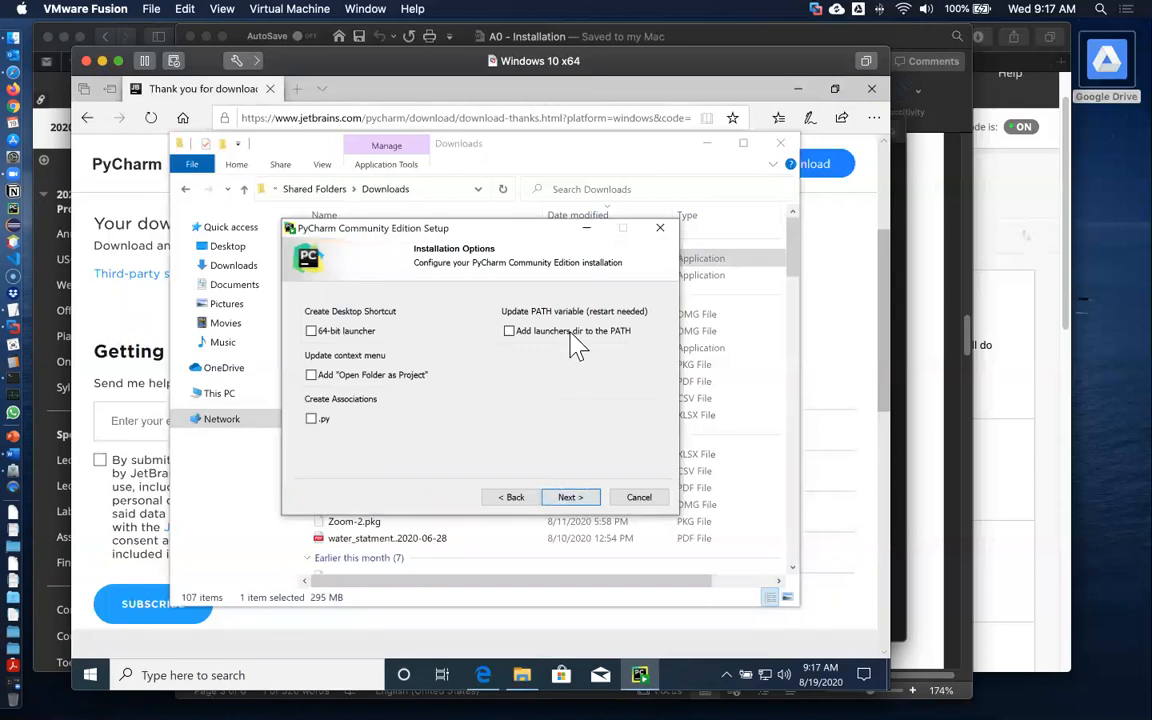
Enable the 64-bit launcher, launchers PATH and .py association options, then install using the JetBrains Start Menu folder
left_click(510, 332)
left_click(312, 420)
left_click(311, 332)
left_click(567, 497)
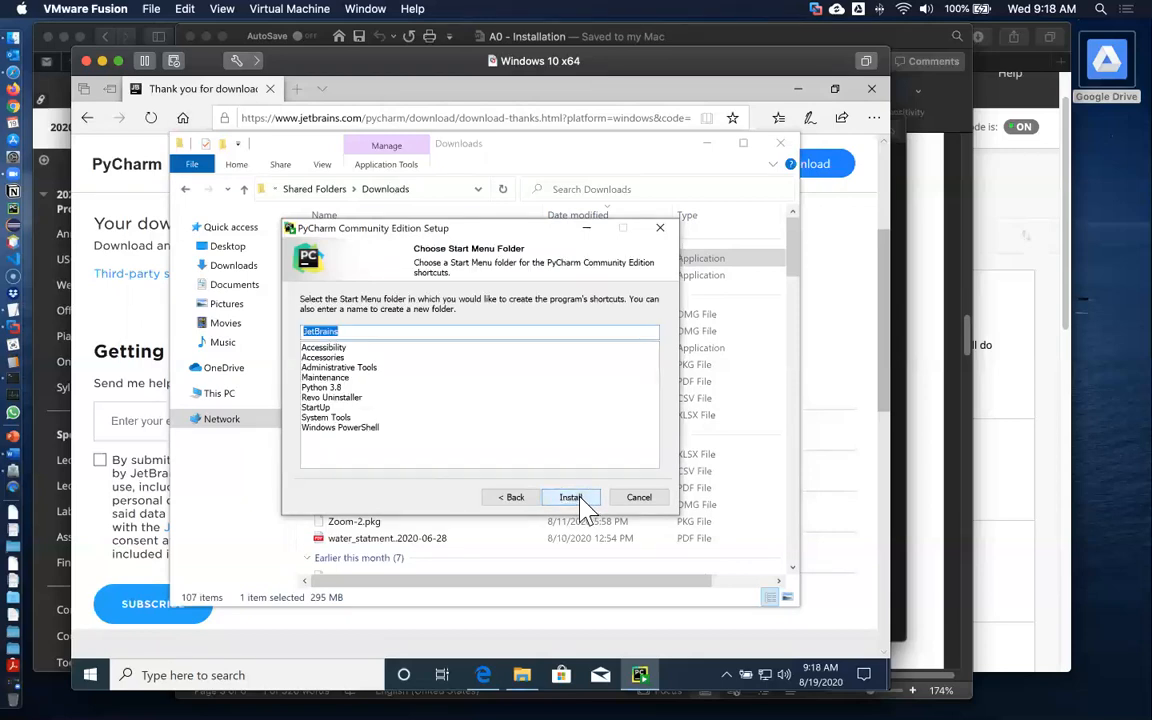
left_click(570, 498)
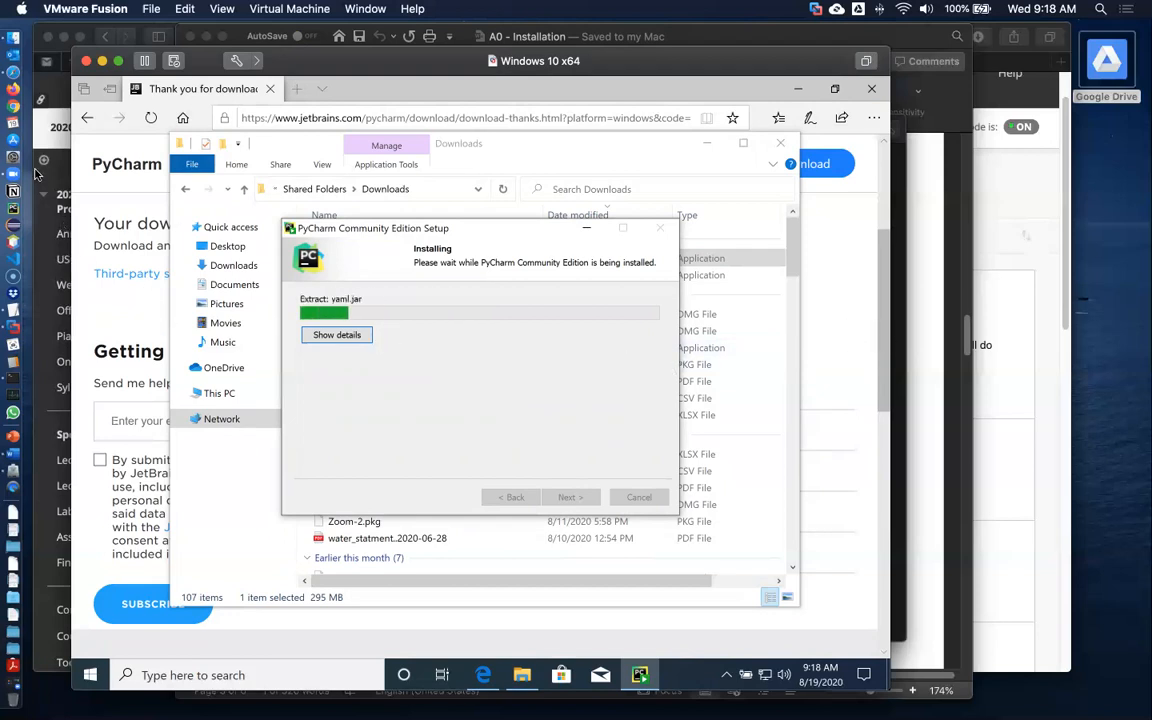
On the Mac, open pycharm-community-2020.2.dmg and drag PyCharm CE.app into Applications
left_click(14, 509)
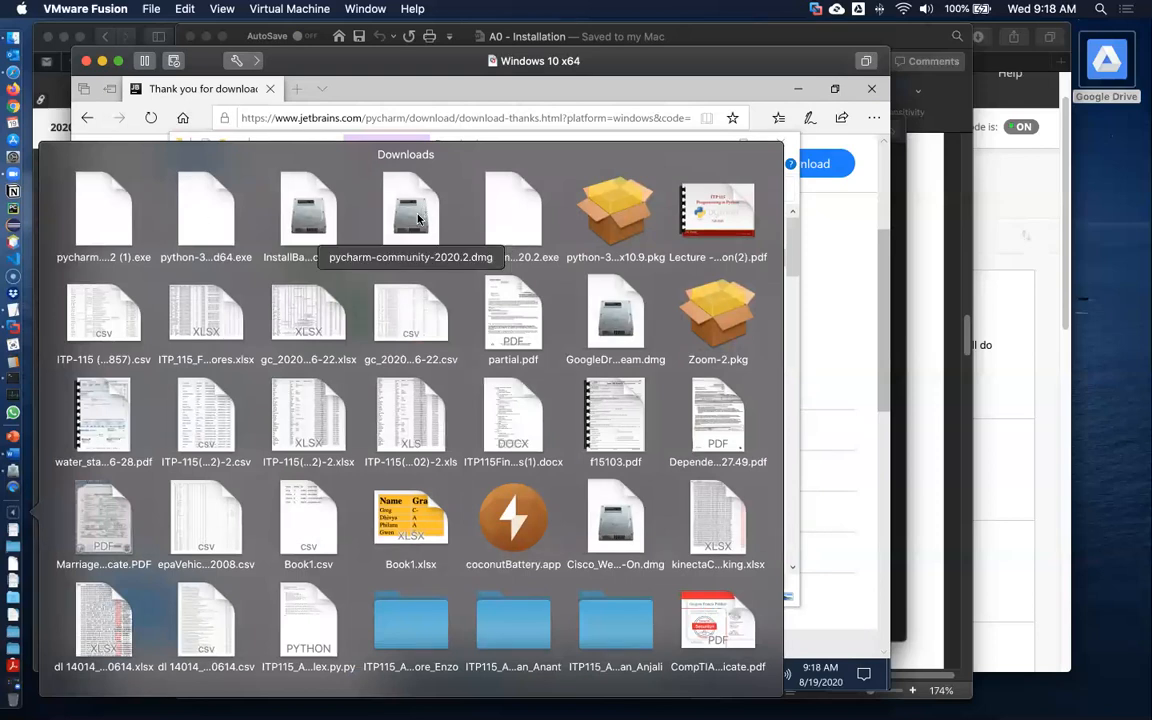
left_click(418, 219)
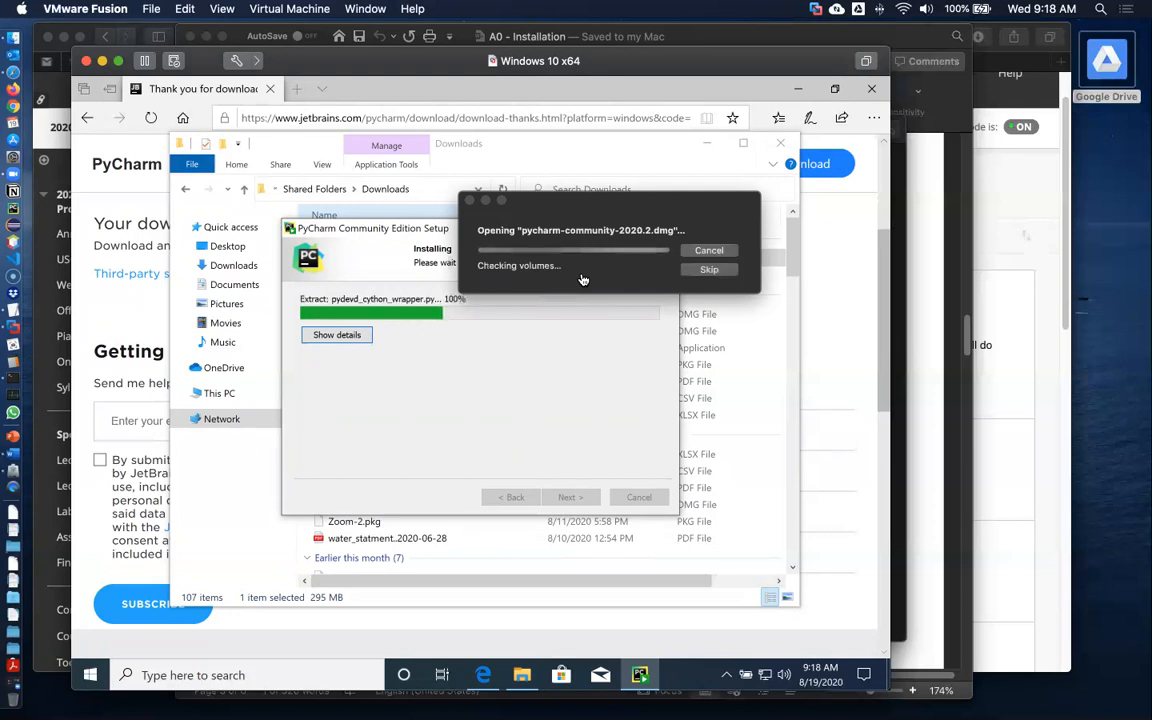
double_click(1110, 234)
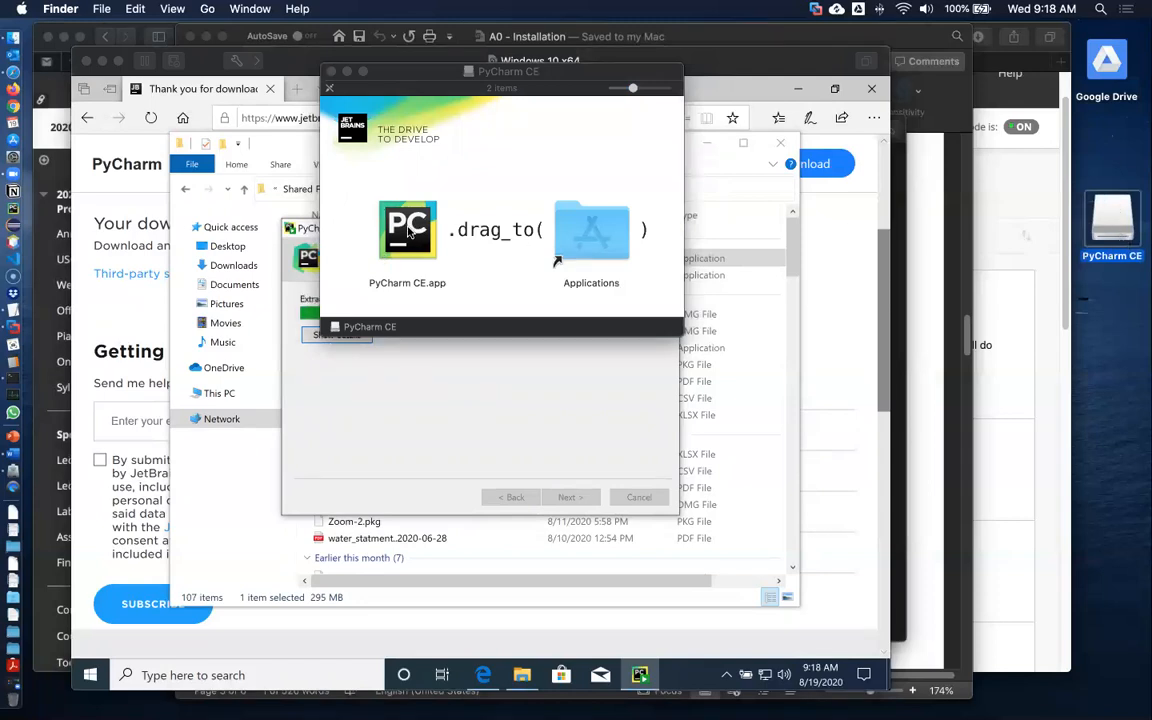
left_click_drag(403, 229, 578, 231)
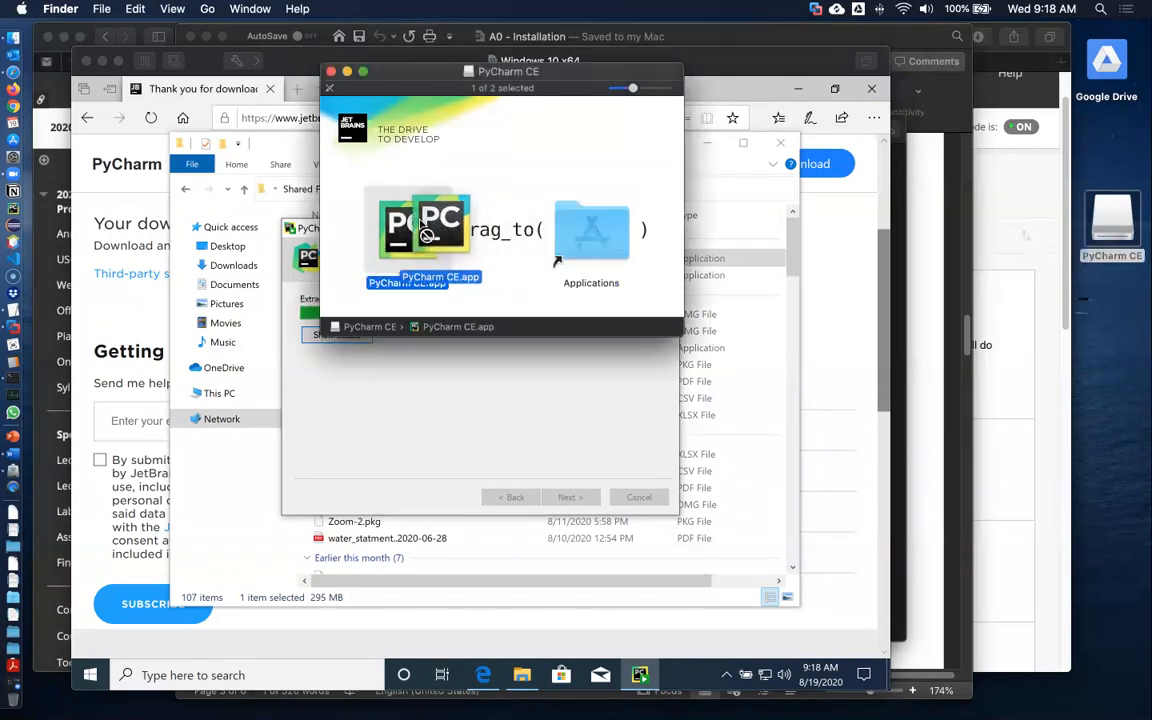
Open the Mac Applications folder and locate PyCharm CE.app, then return to the Windows installer
left_click(587, 236)
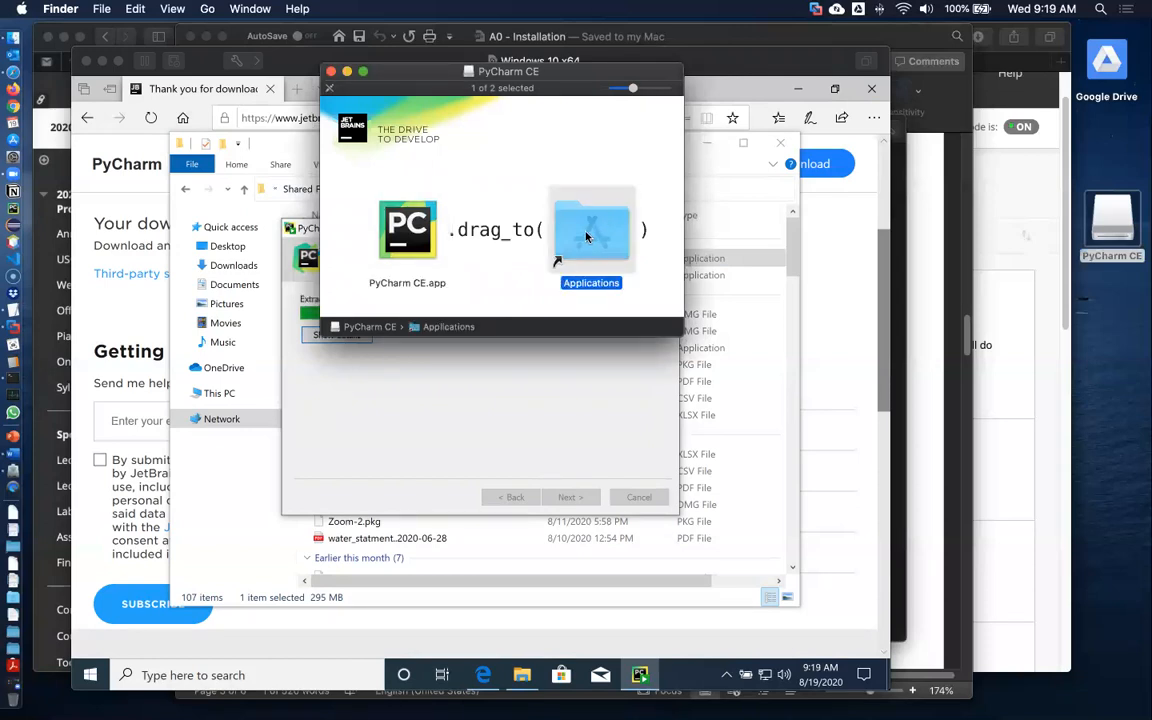
double_click(587, 236)
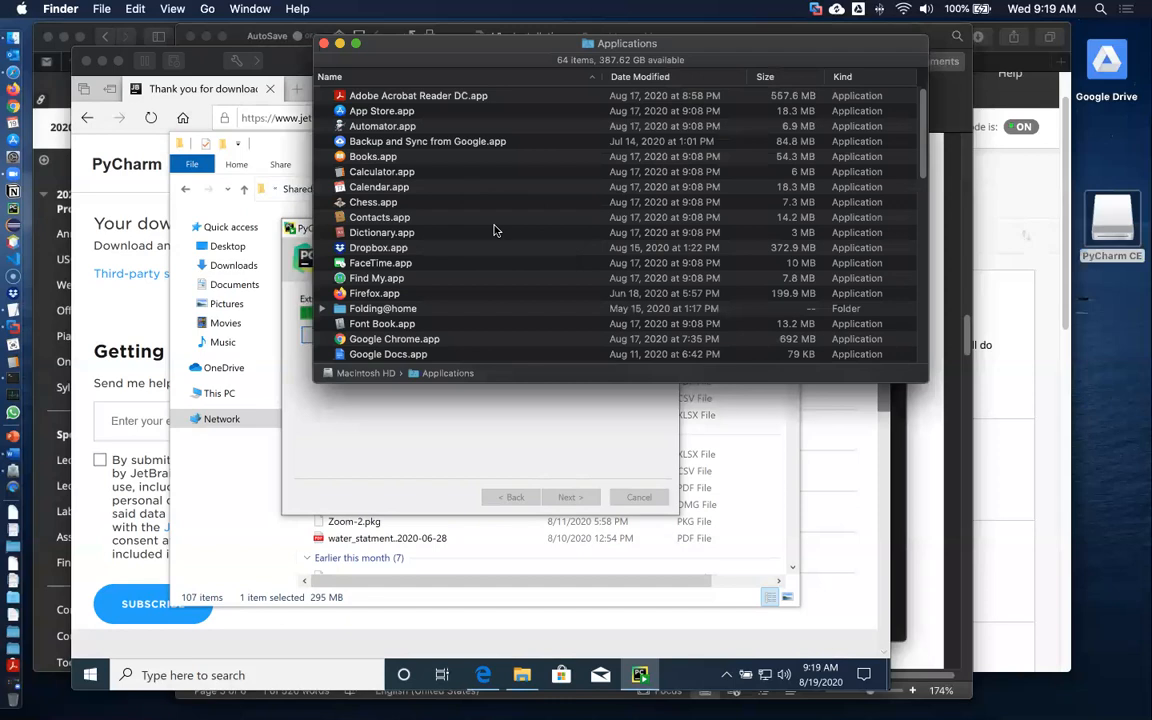
scroll(493, 230, "down", 20)
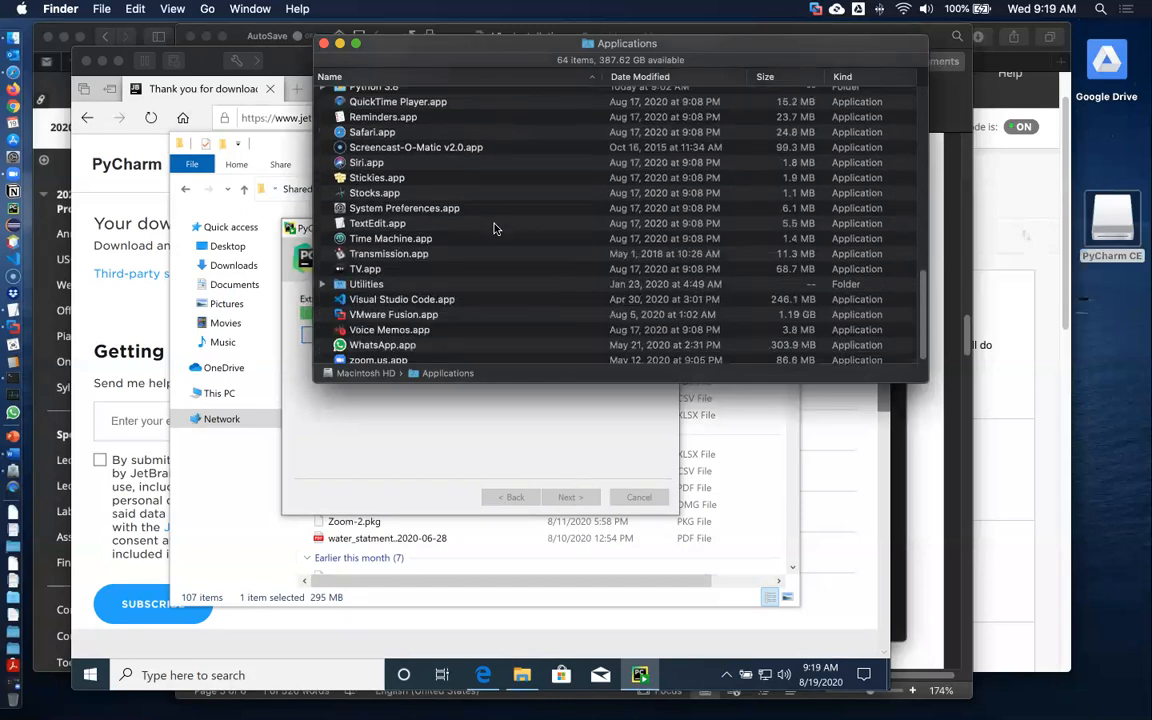
scroll(493, 230, "up", 5)
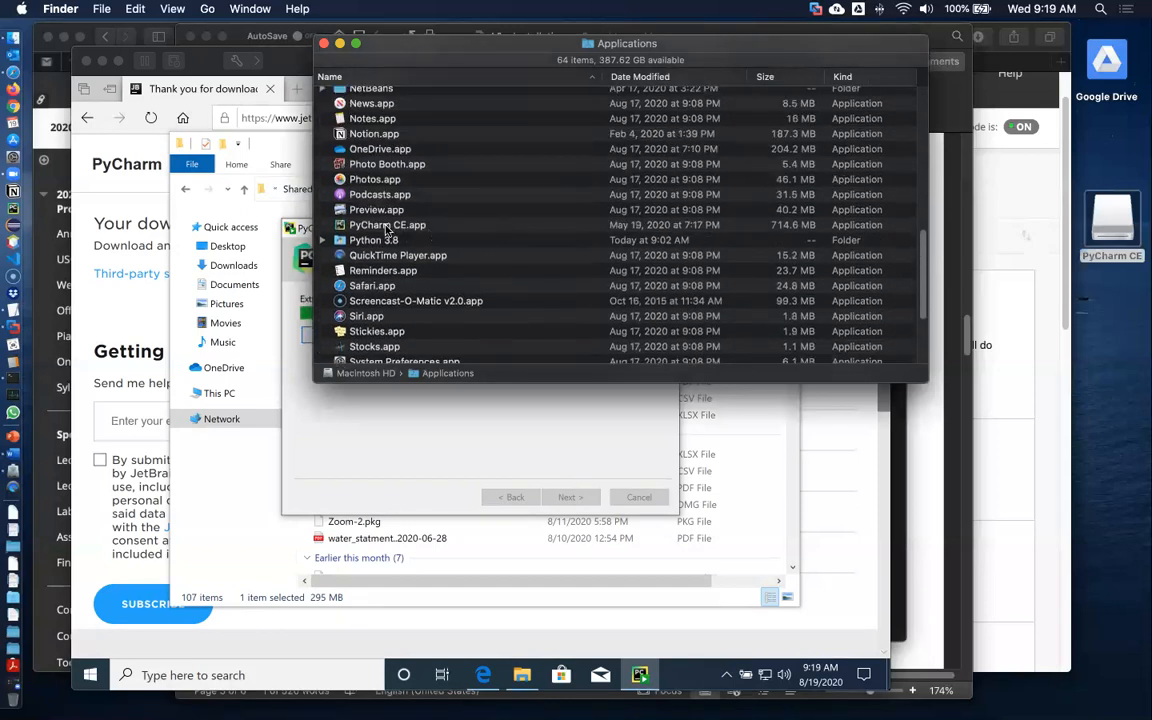
left_click(386, 226)
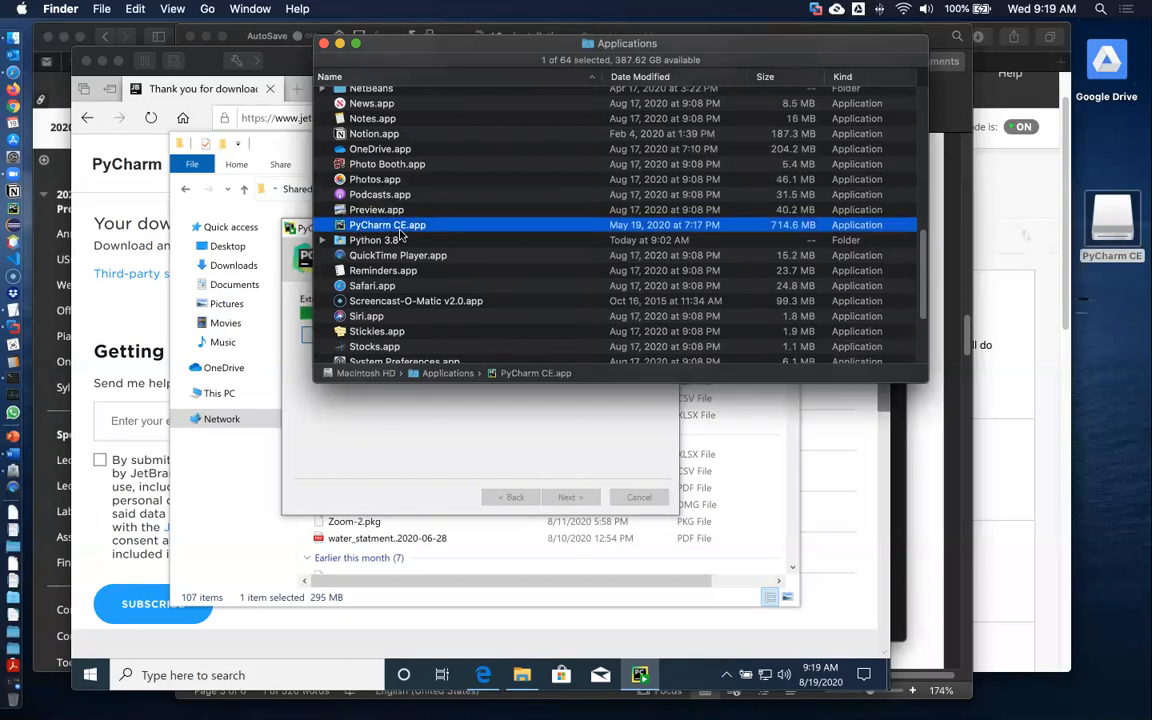
left_click(333, 447)
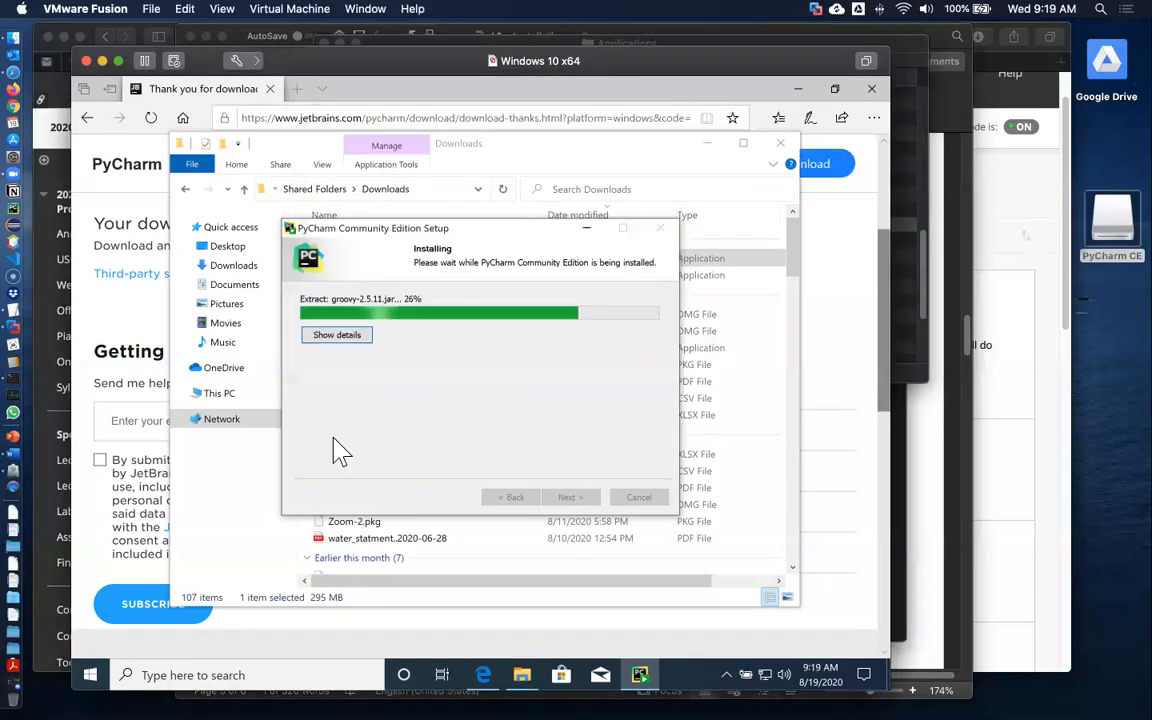
left_click_drag(529, 236, 490, 244)
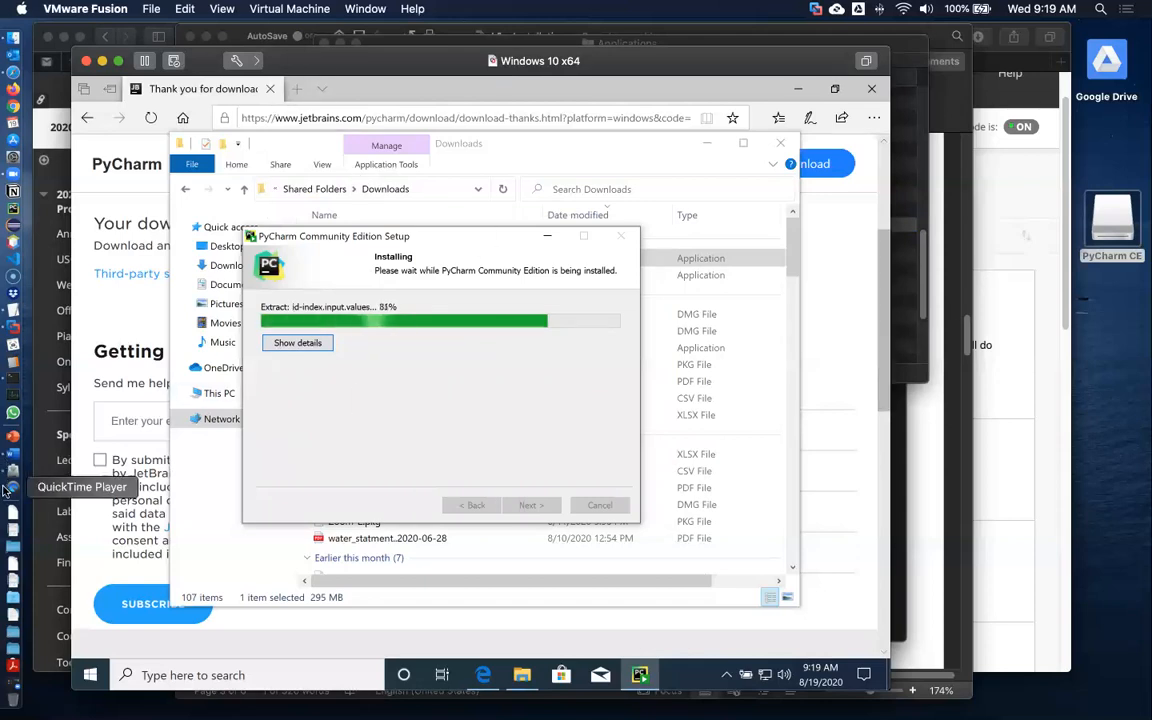
Switch to the ITP 115 installation guide and scroll down to Part C – Configure PyCharm
left_click(15, 456)
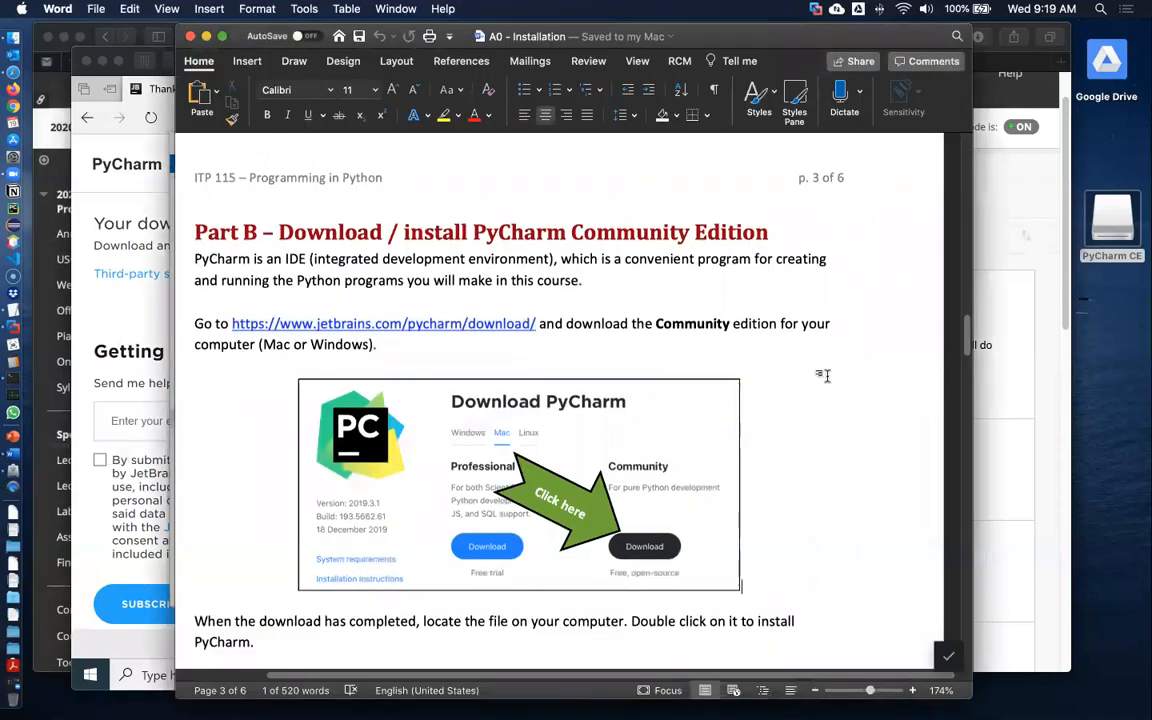
scroll(663, 459, "down", 3)
scroll(828, 398, "down", 15)
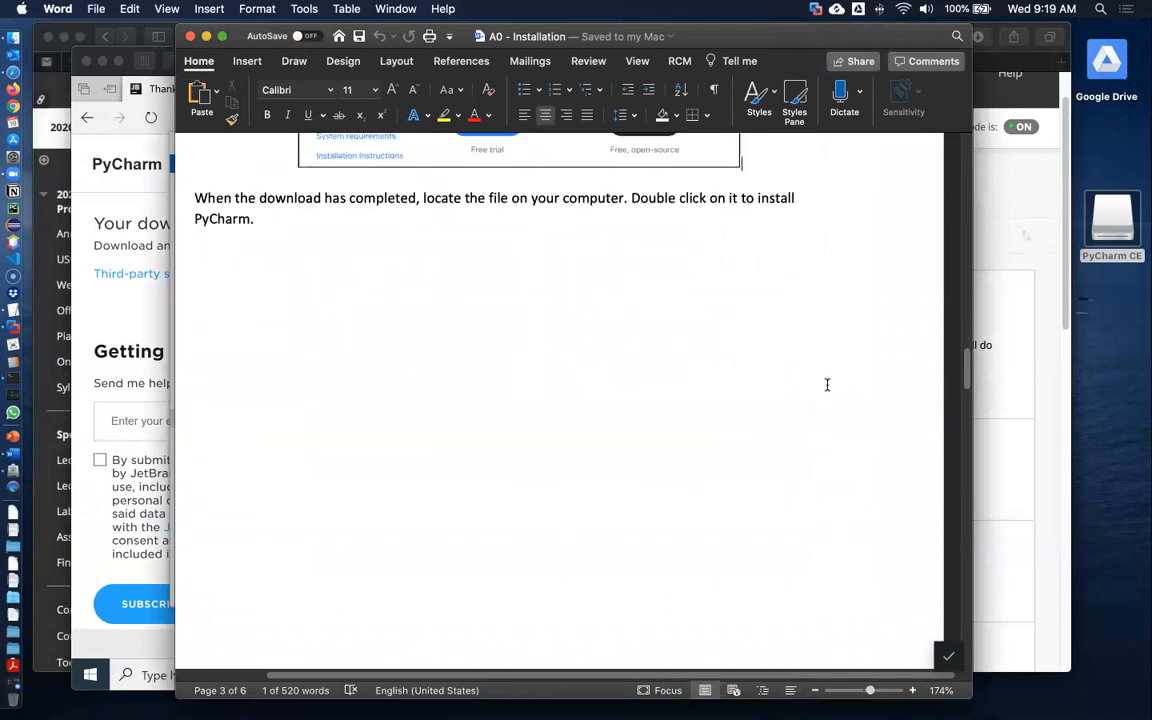
scroll(826, 385, "down", 5)
scroll(827, 380, "down", 3)
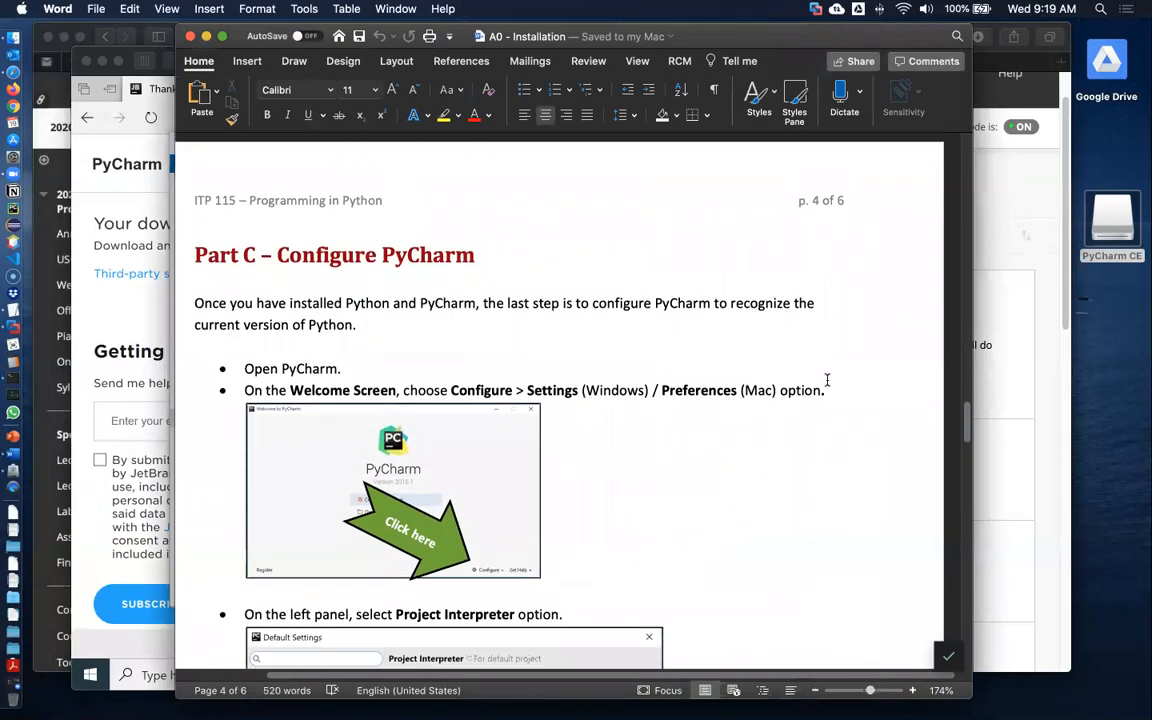
scroll(827, 380, "down", 1)
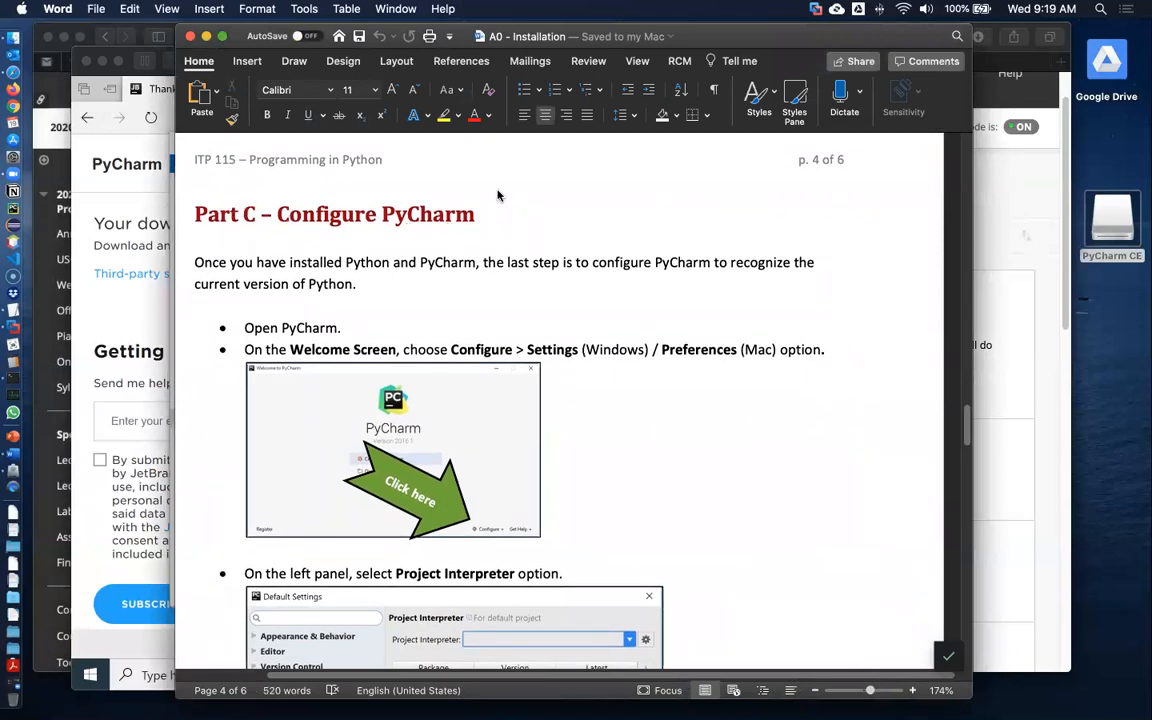
Arrange the installation guide beside the Windows installer window so Part C stays readable during installation
left_click_drag(240, 37, 497, 38)
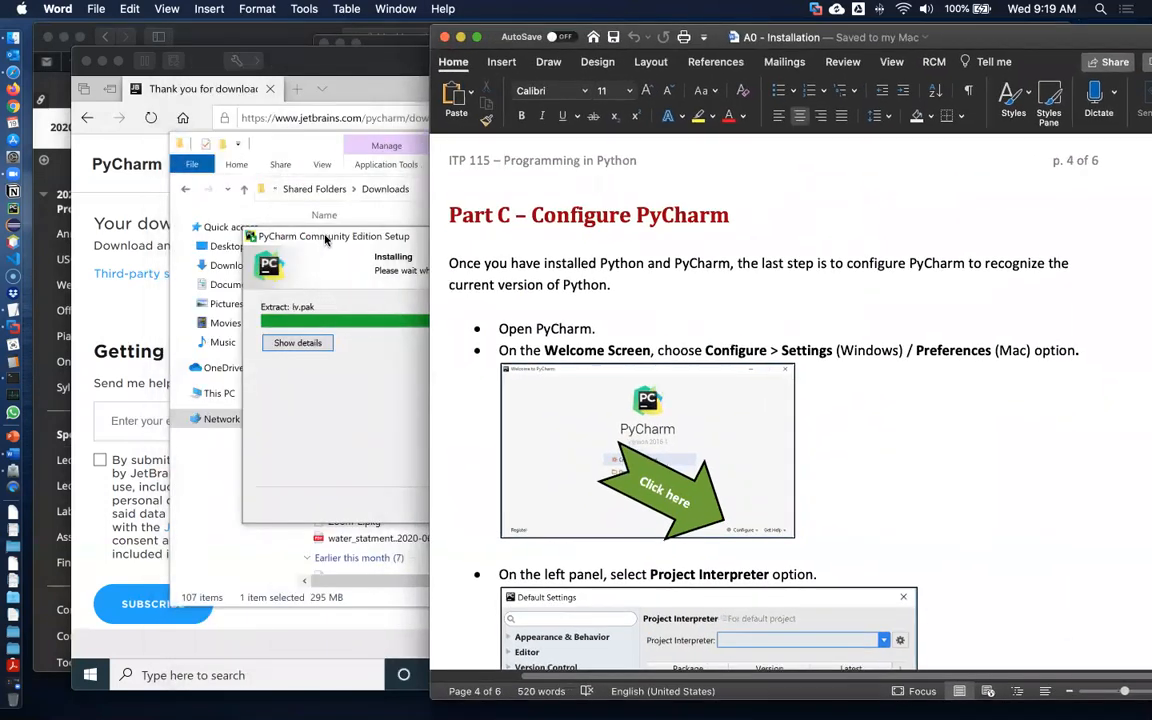
left_click(325, 240)
left_click_drag(325, 240, 176, 168)
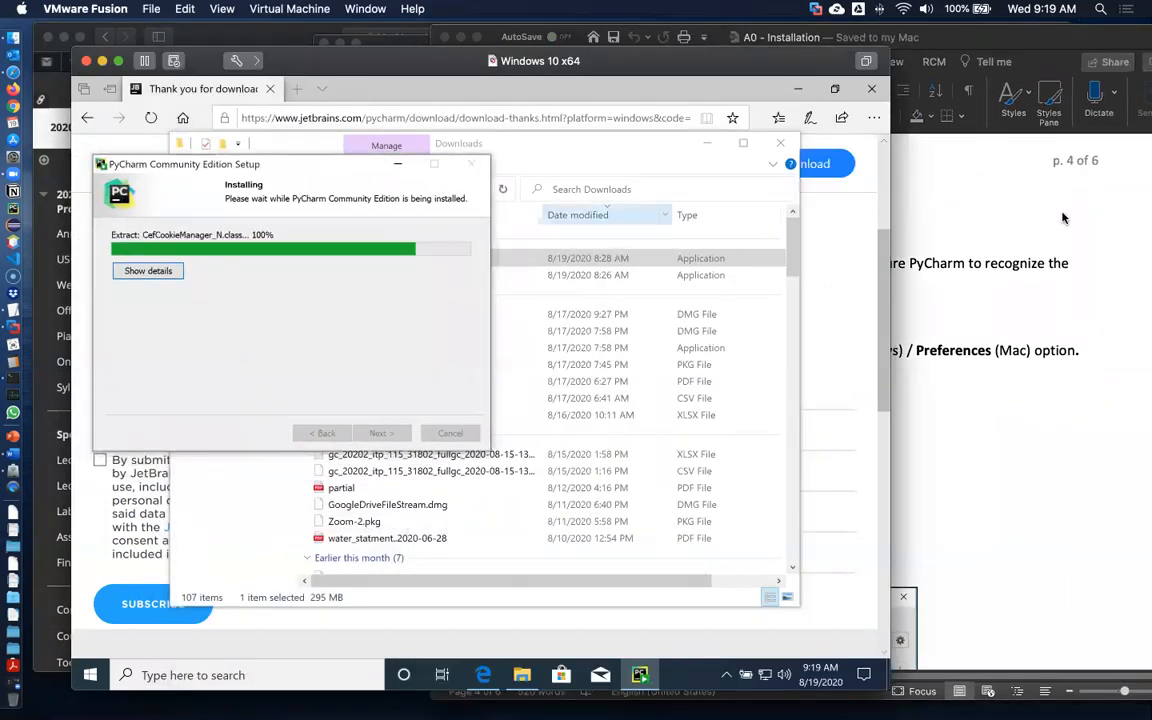
left_click(913, 215)
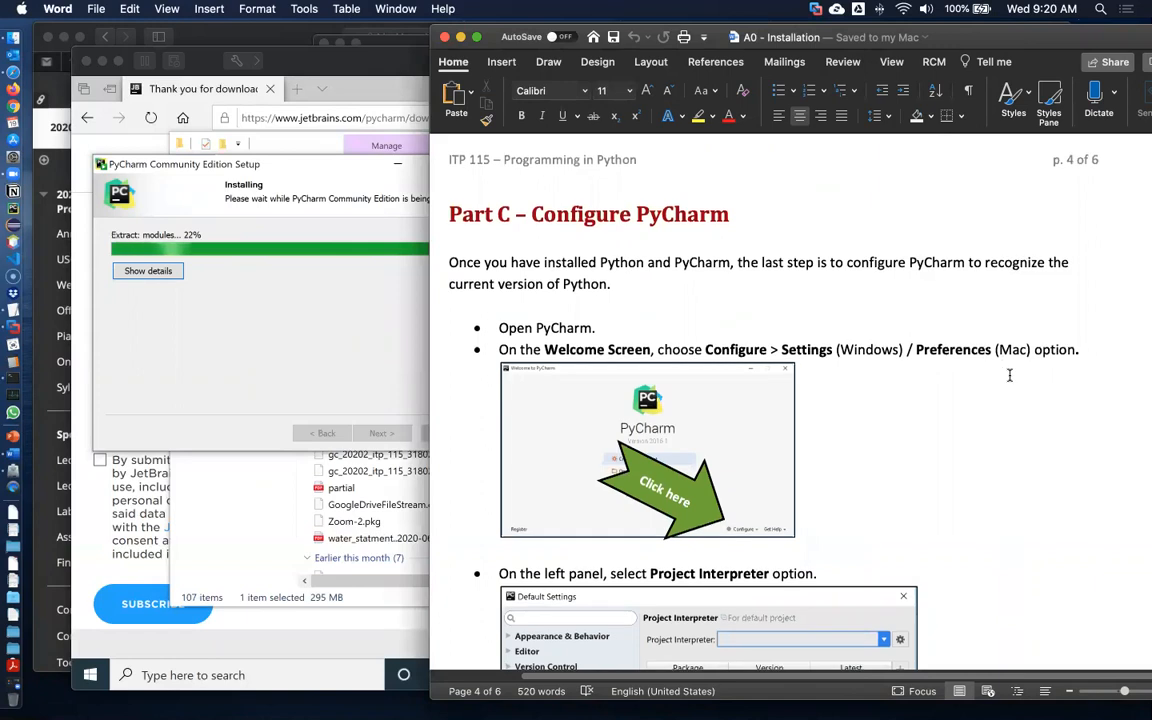
scroll(1008, 375, "down", 3)
left_click(655, 340)
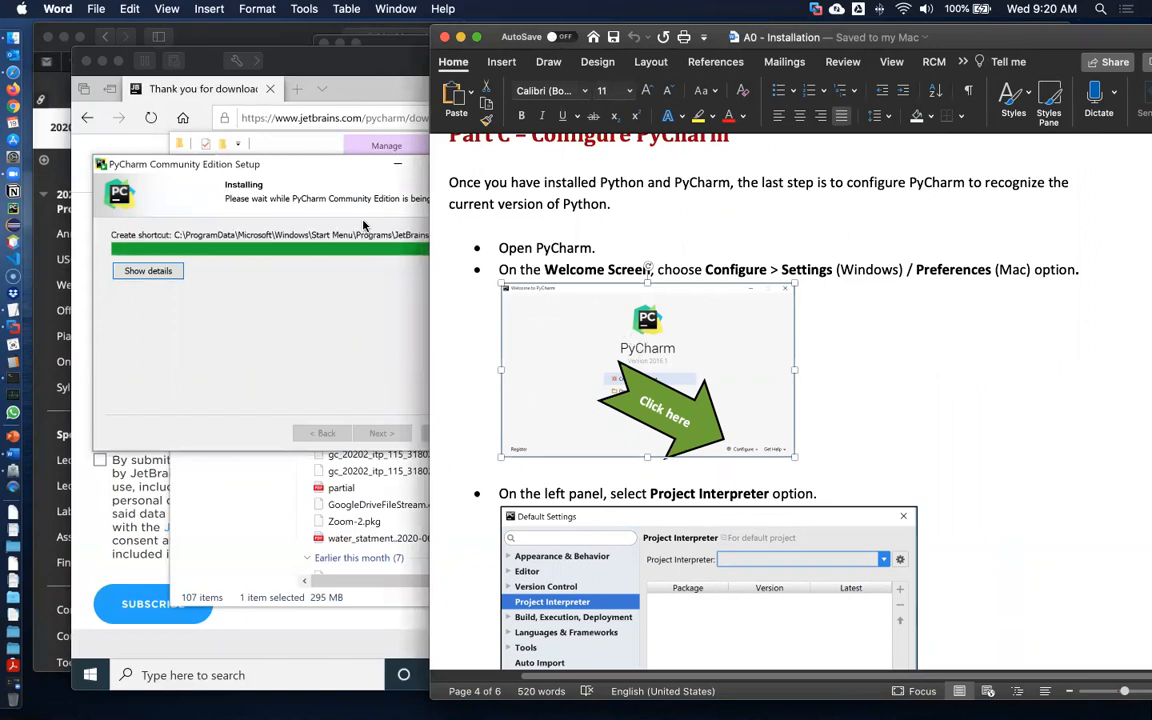
Complete the PyCharm Community Edition setup with Reboot now selected, restarting the Windows virtual machine
left_click(290, 175)
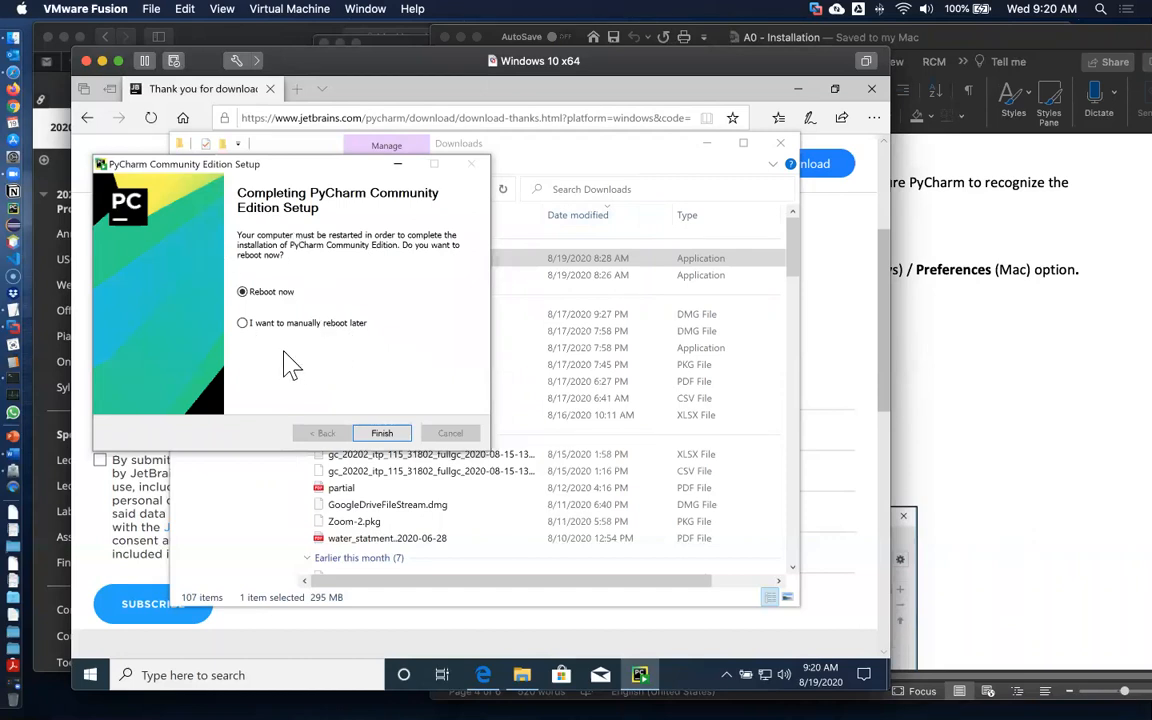
left_click(386, 434)
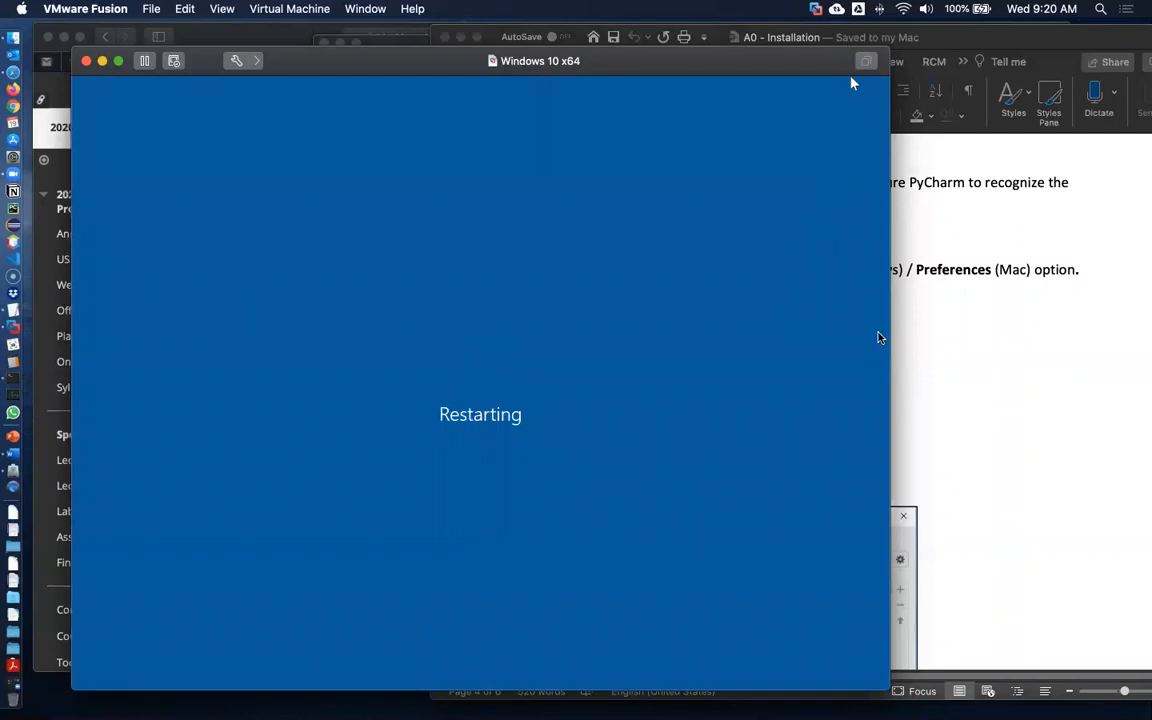
key("super+w")
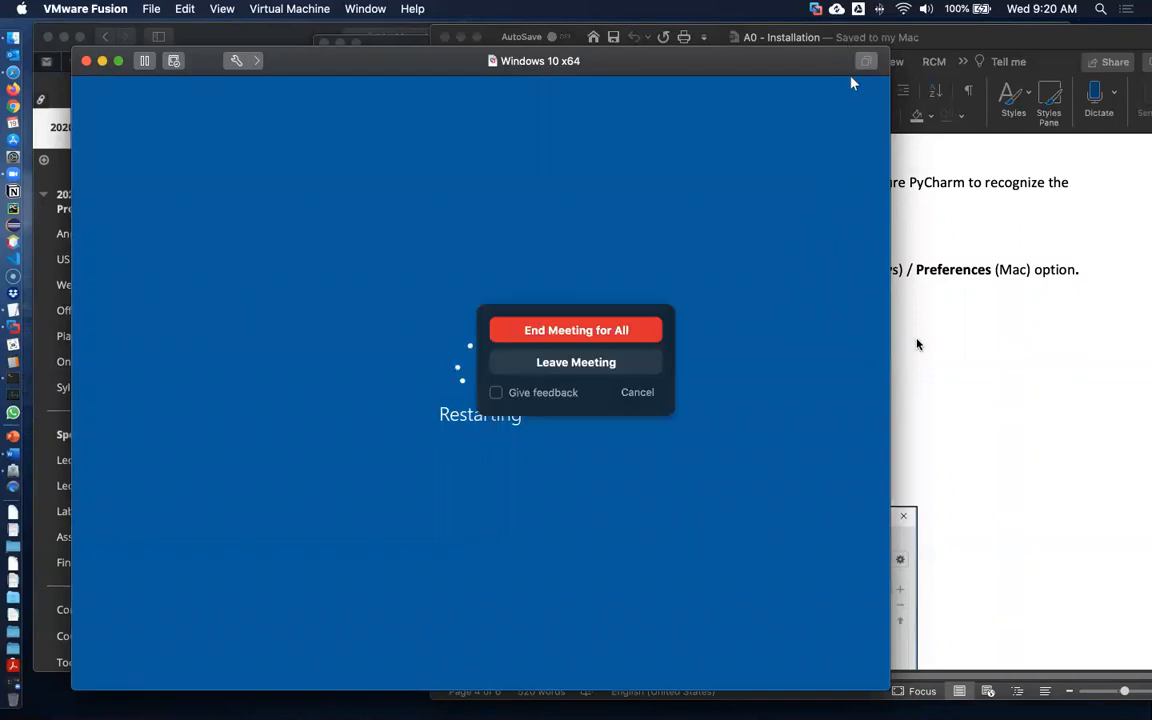